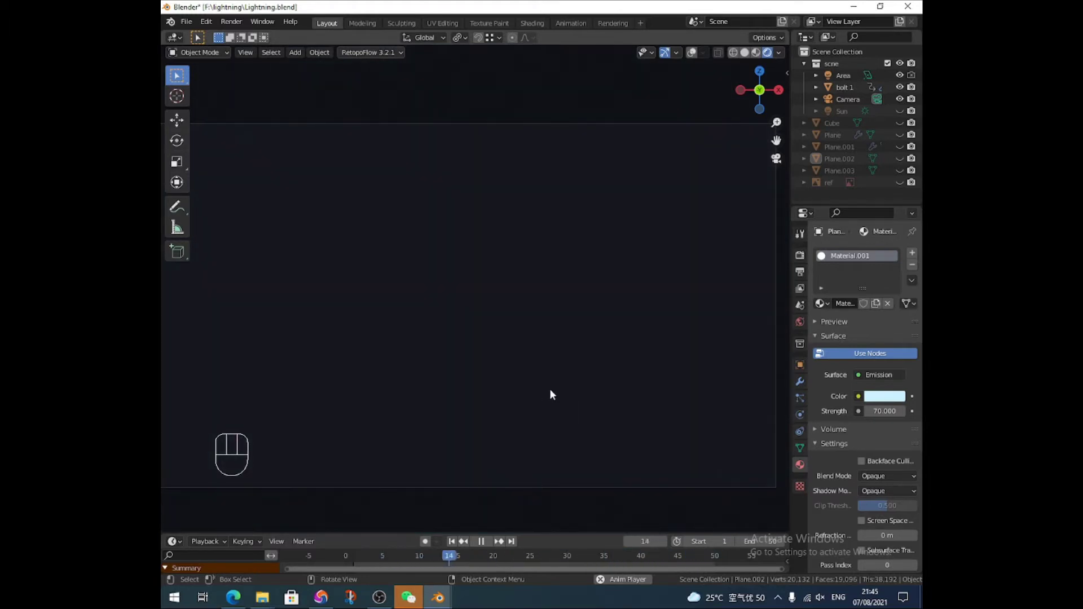
Stop playback, hide the scene collection and Area light, and switch to solid shading with overlays
key(space)
click(900, 64)
click(901, 75)
click(901, 87)
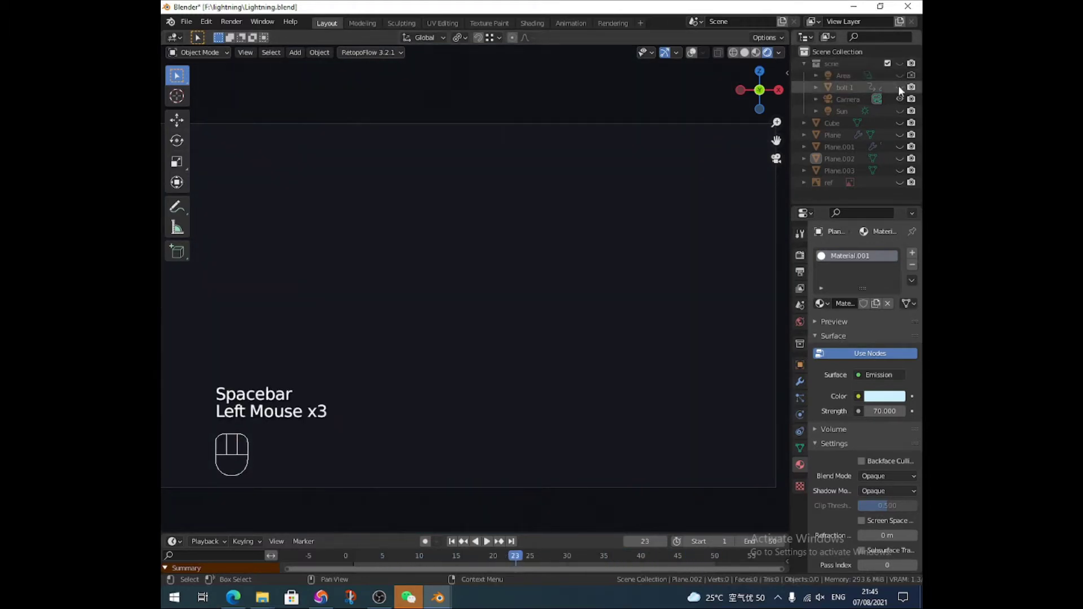
click(899, 87)
click(692, 52)
click(744, 52)
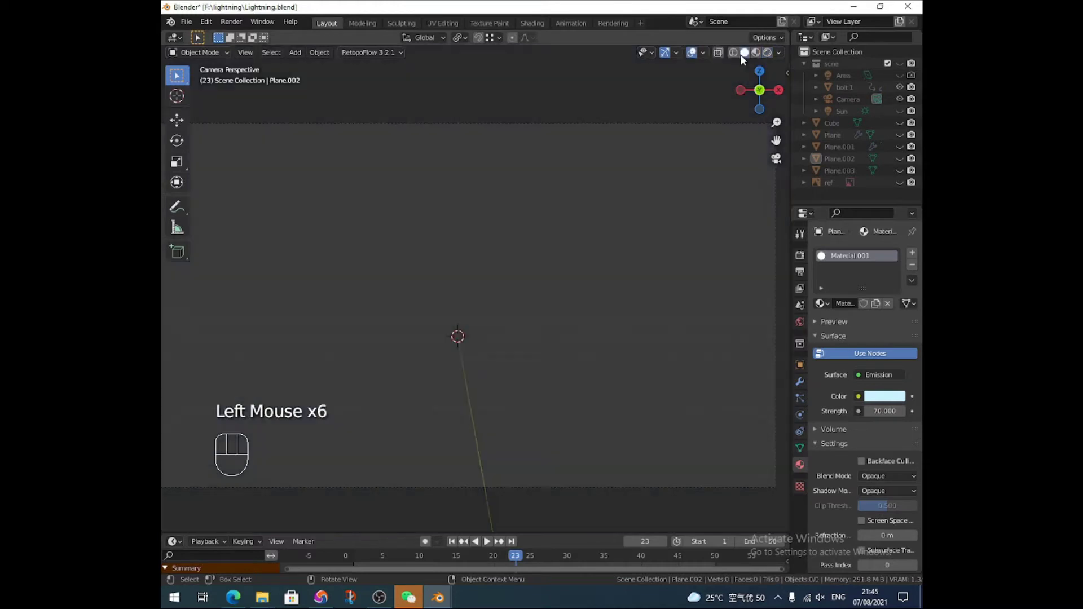
In top view, reveal only the lightning bolt Plane.002 and select it
key(KP_7)
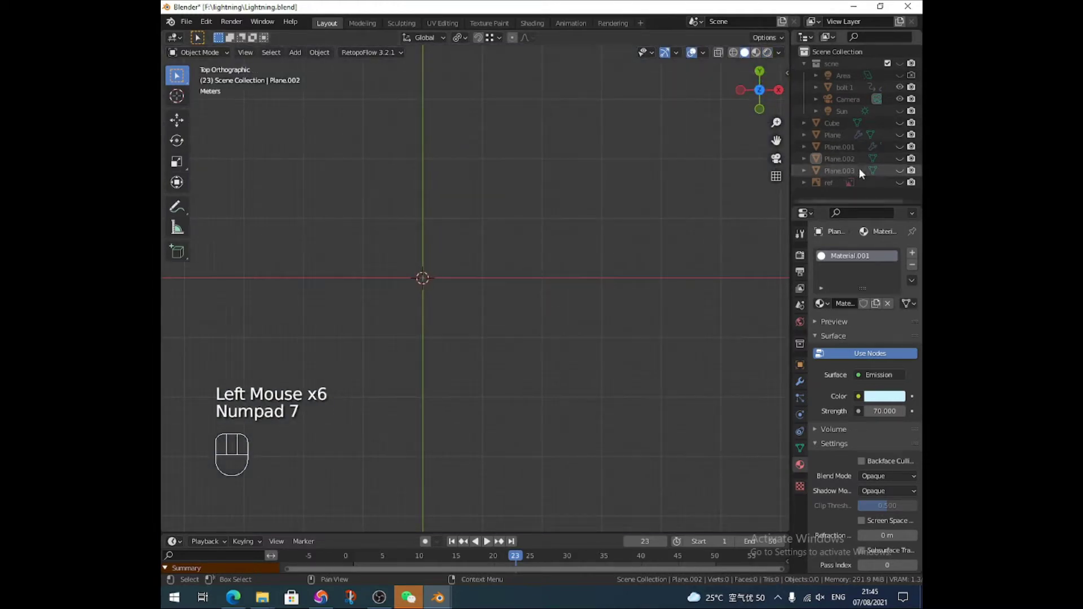
click(899, 170)
click(898, 171)
click(899, 158)
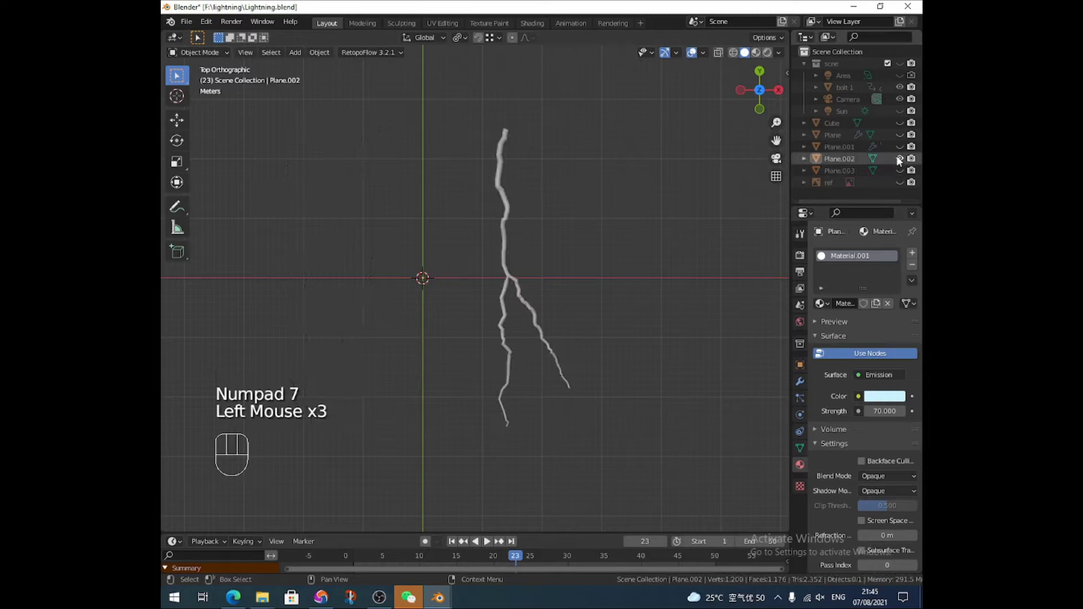
click(506, 245)
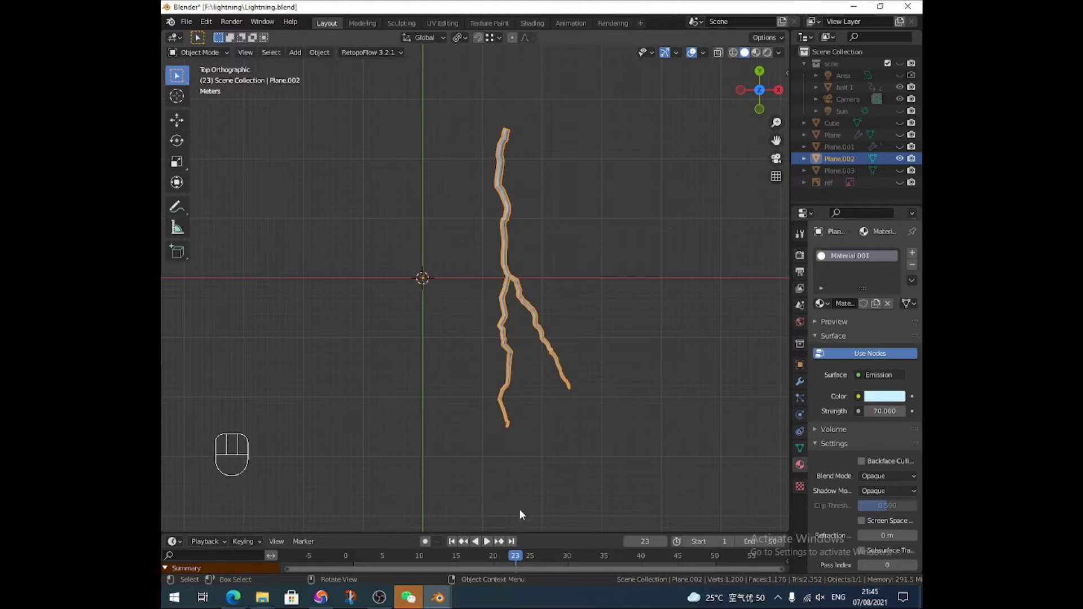
Enlarge the timeline, key Plane.002's location, rotation and scale at frame 25, then go to frame 23
drag(554, 531, 530, 460)
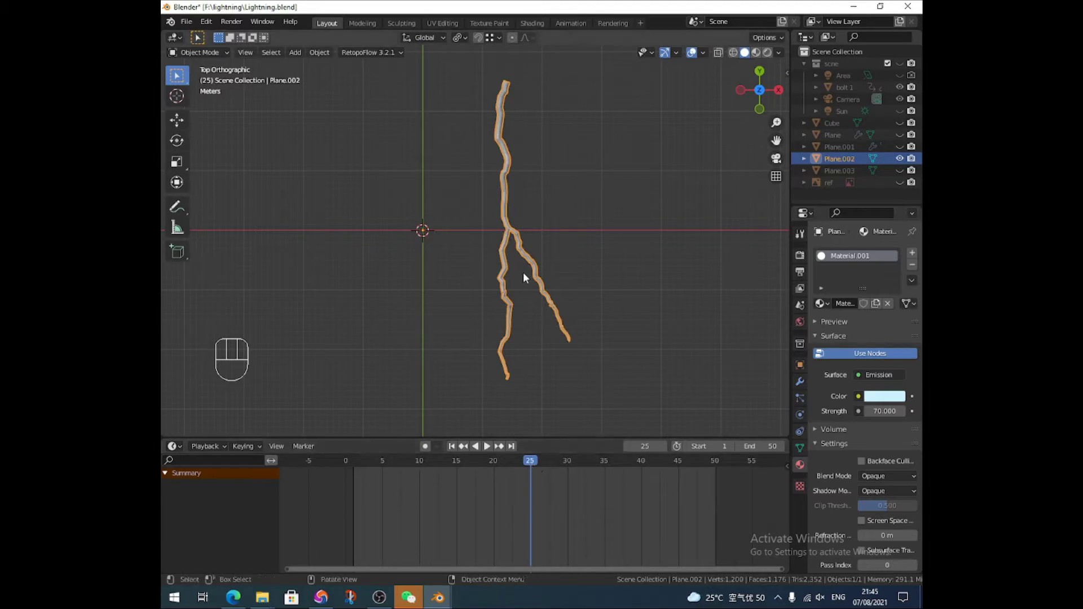
key(i)
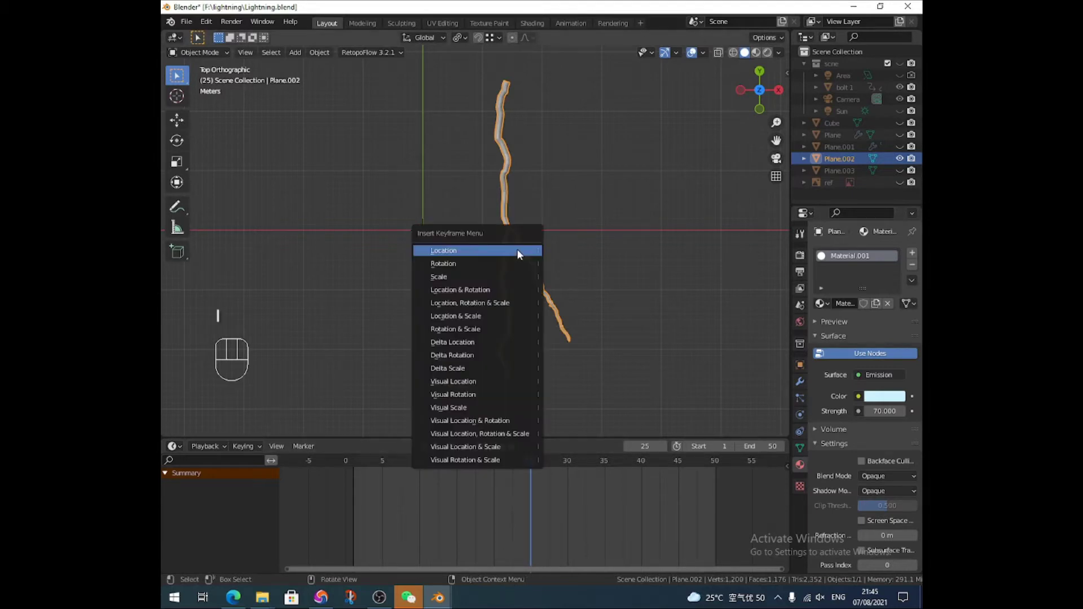
click(506, 303)
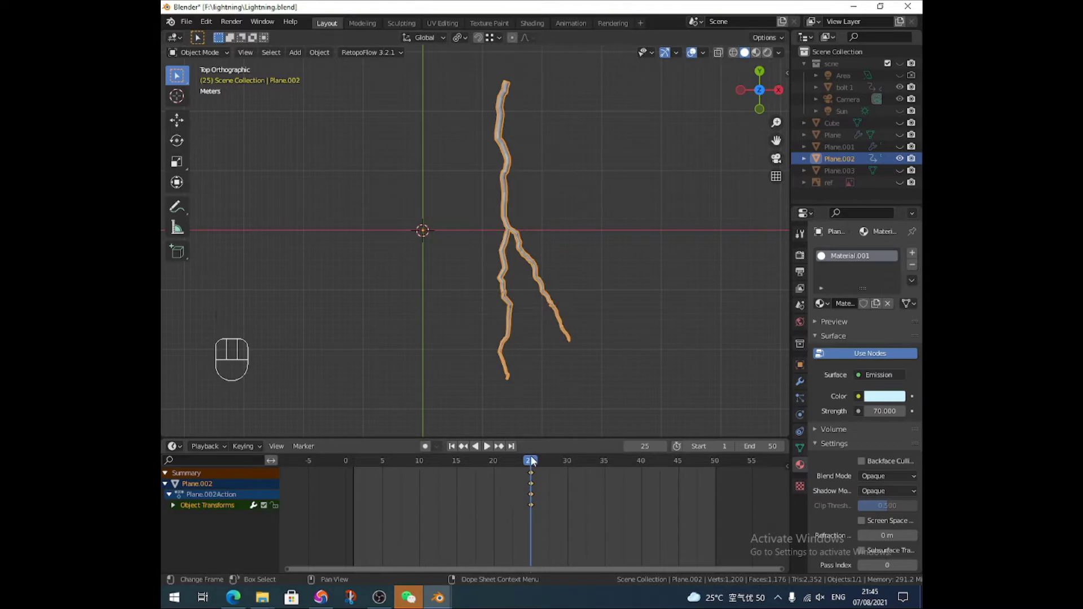
drag(531, 463, 525, 463)
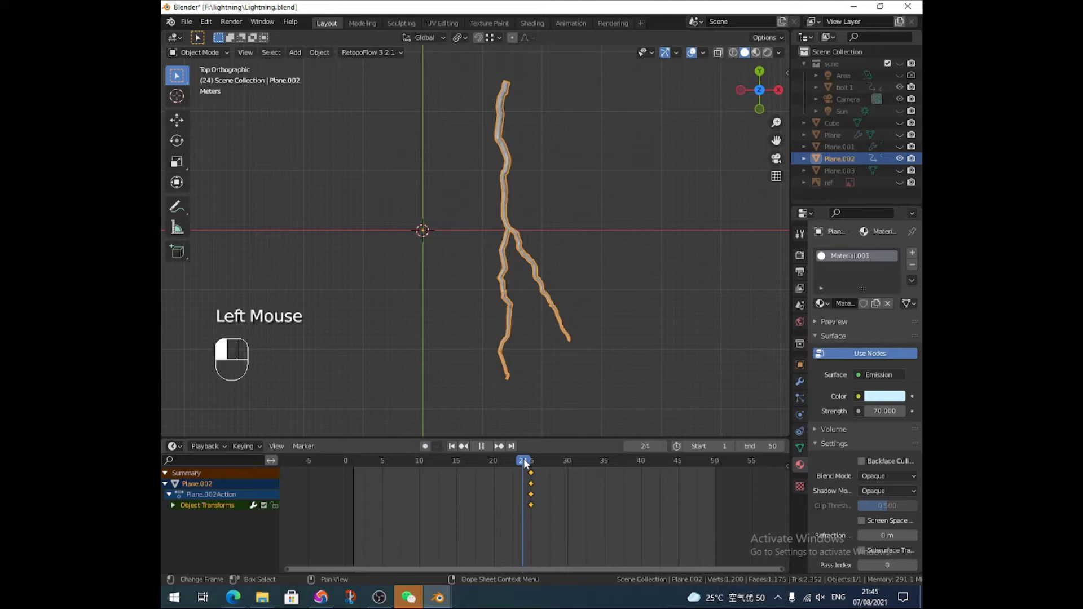
drag(525, 462, 515, 463)
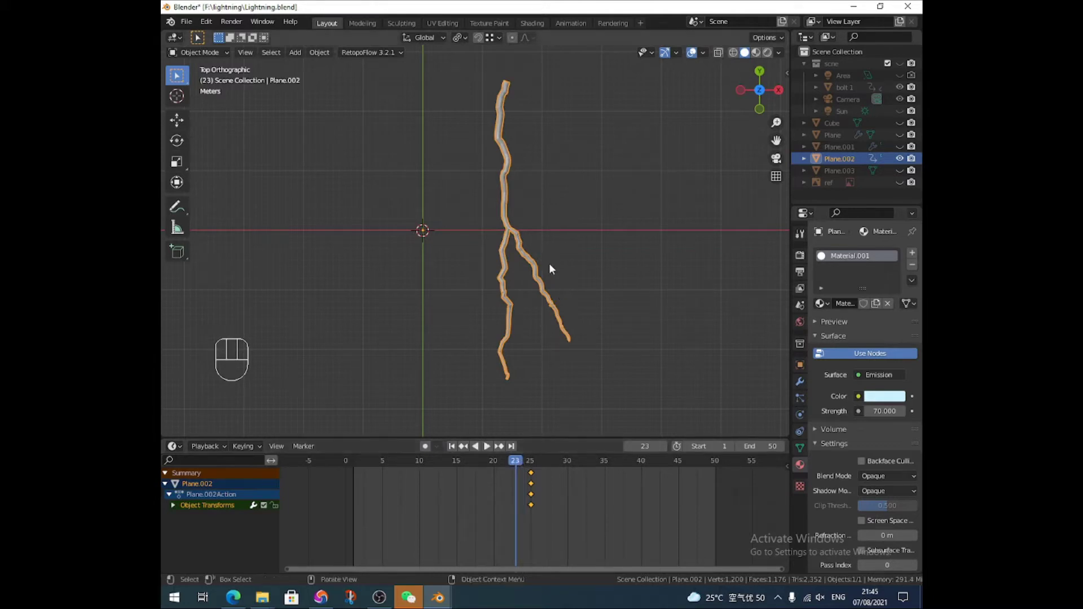
click(515, 236)
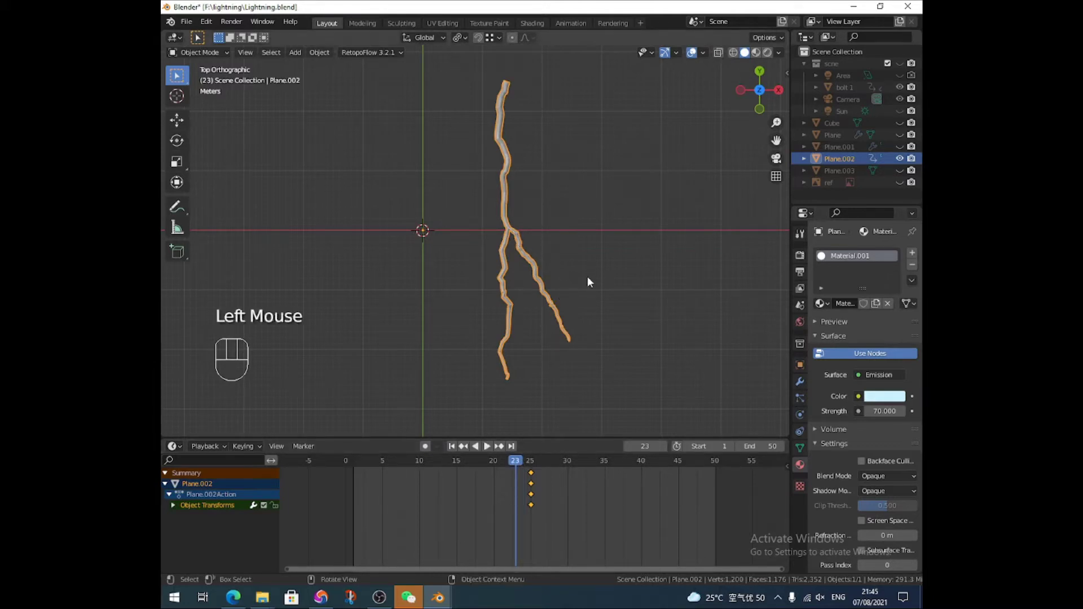
Cancel a trial 90° rotation and apply all transforms to Plane.002
text(ry90)
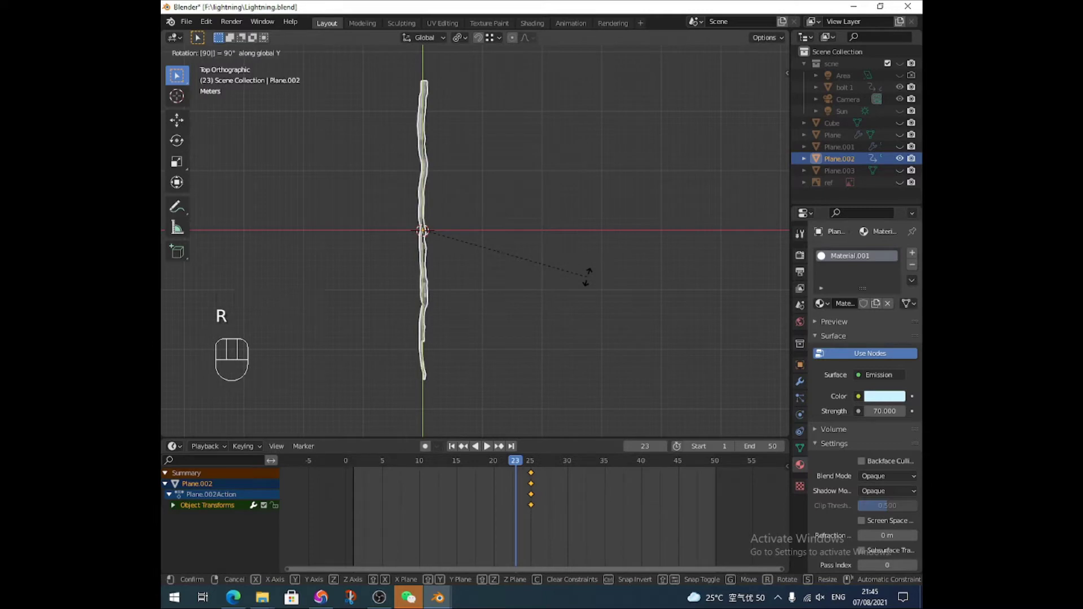
right_click(587, 276)
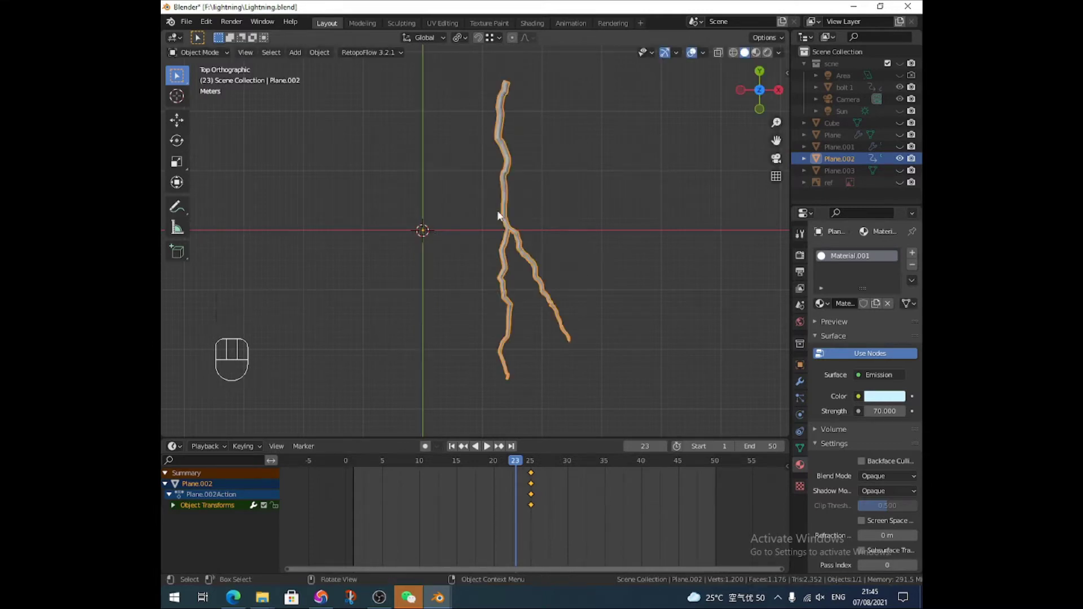
key(ctrl+a)
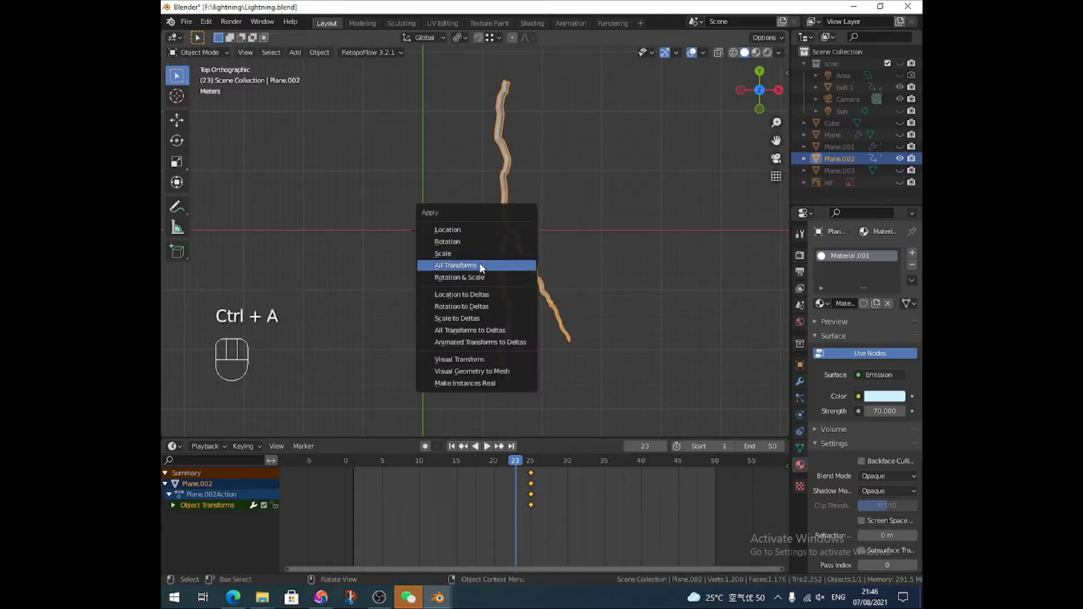
click(481, 267)
Set the bolt's origin to its geometry, leaving the bolt otherwise unchanged
right_click(504, 228)
mouse_move(520, 236)
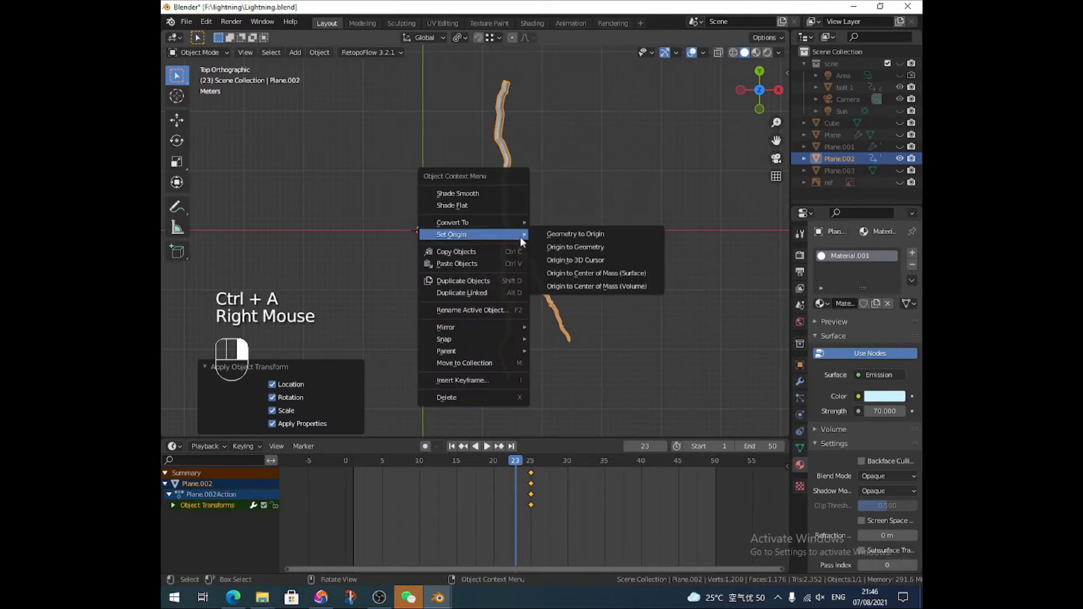
click(563, 248)
text(r)
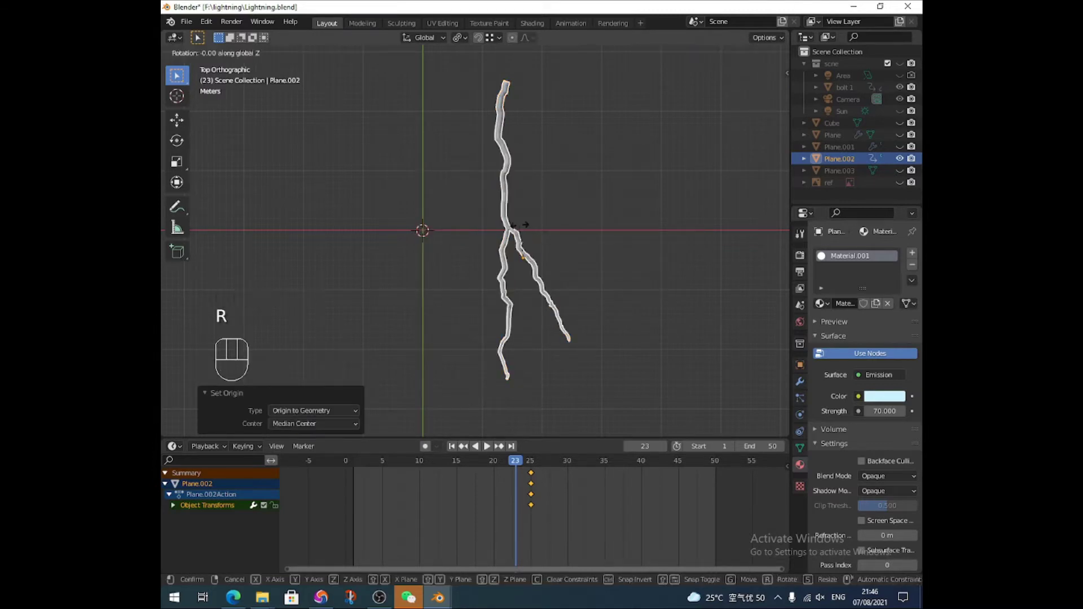
text(90)
key(Return)
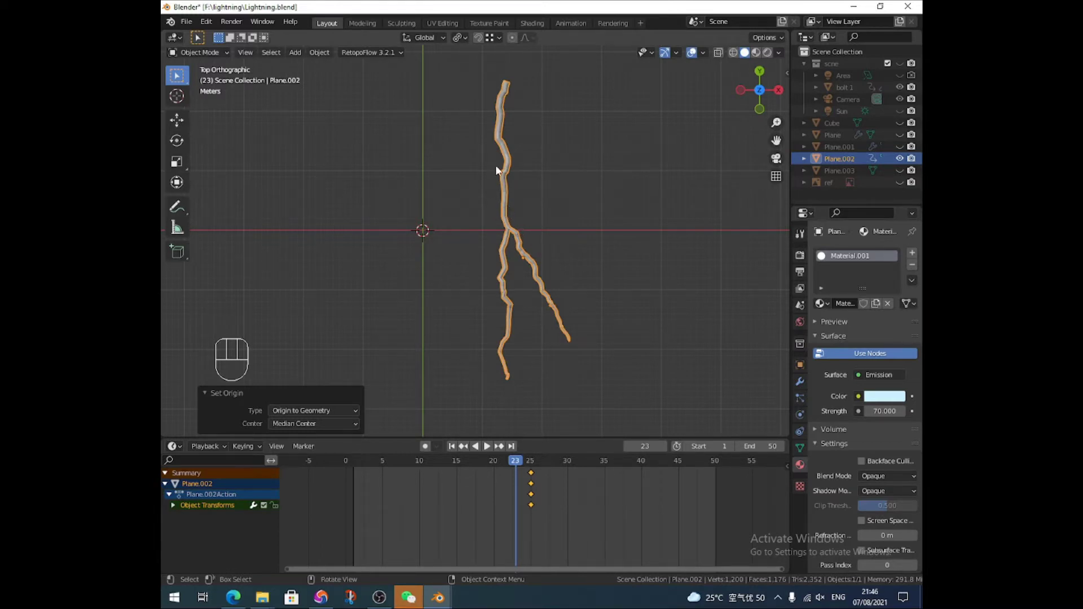
Set the pivot to Individual Origins and rotate the bolt 90° about Y
click(459, 37)
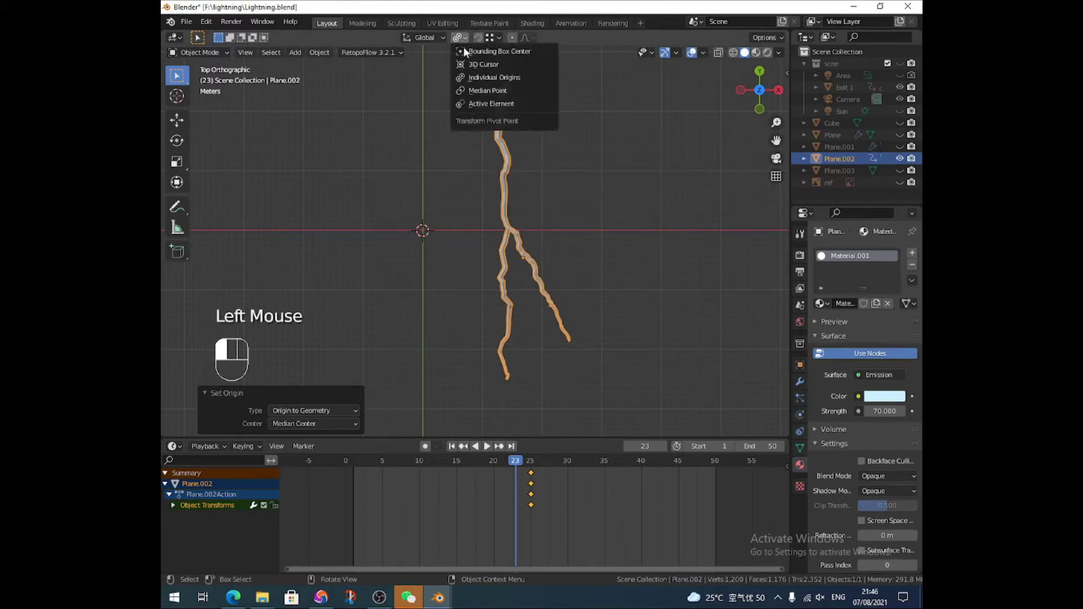
click(481, 77)
key(r)
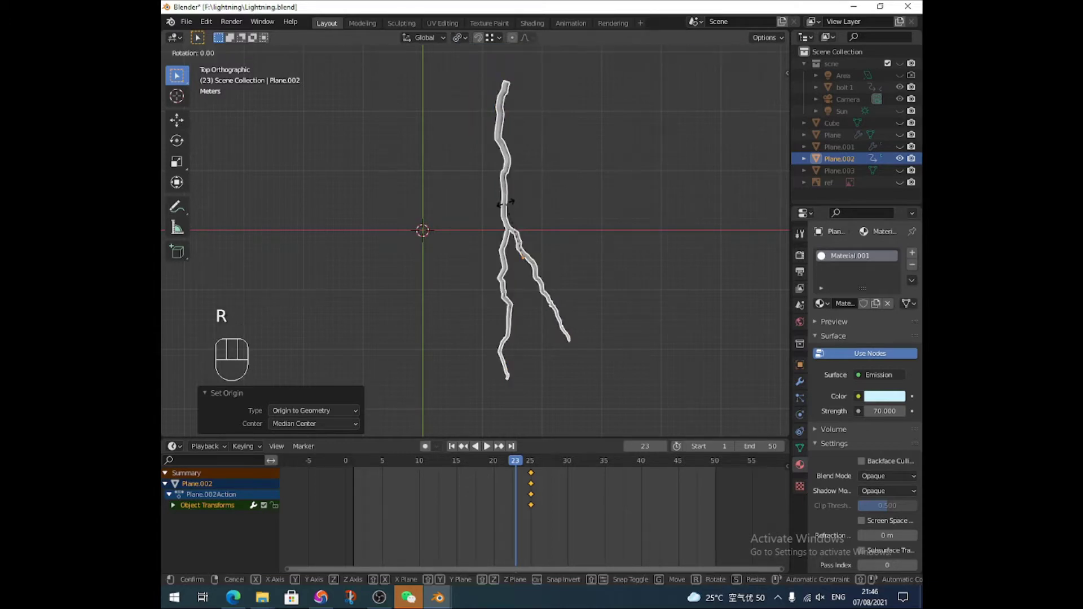
text(y)
text(90)
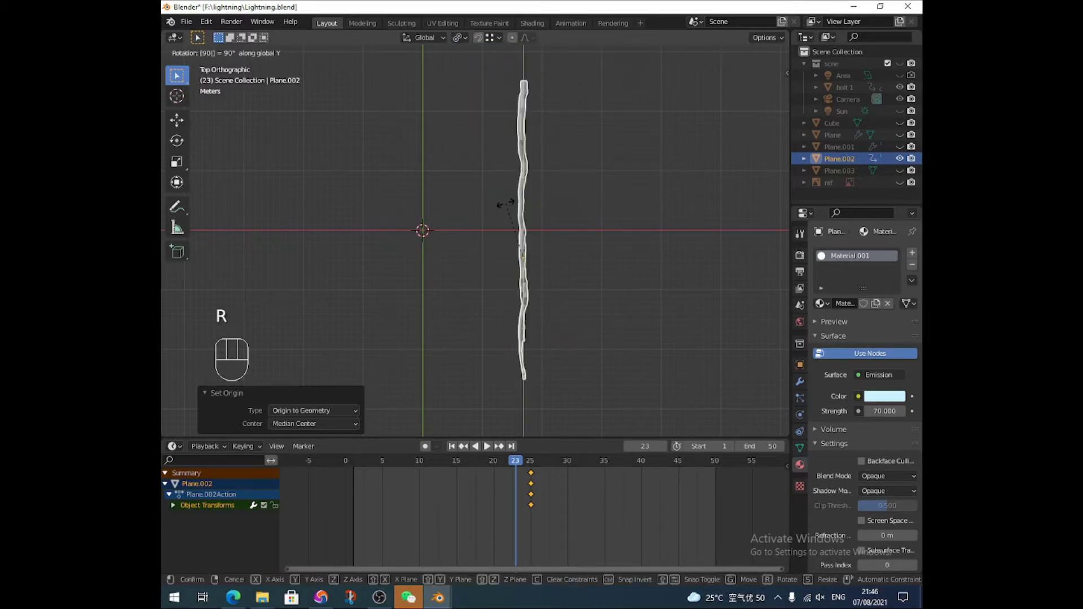
key(Return)
Scale the bolt to 0.442 along Y and move it 15.389 m along Y
key(s)
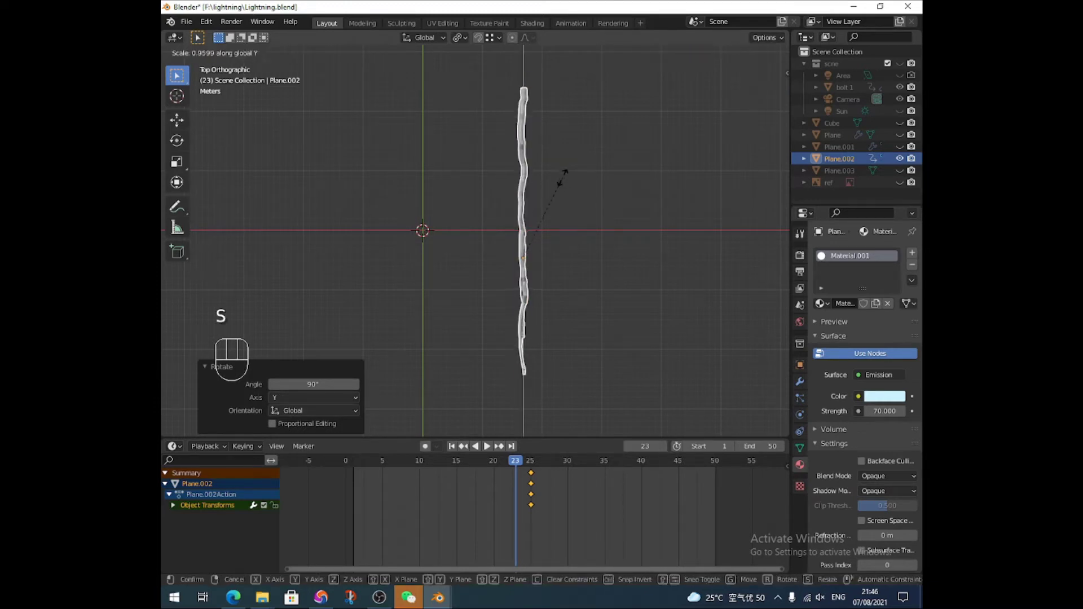
click(547, 224)
key(g)
key(z)
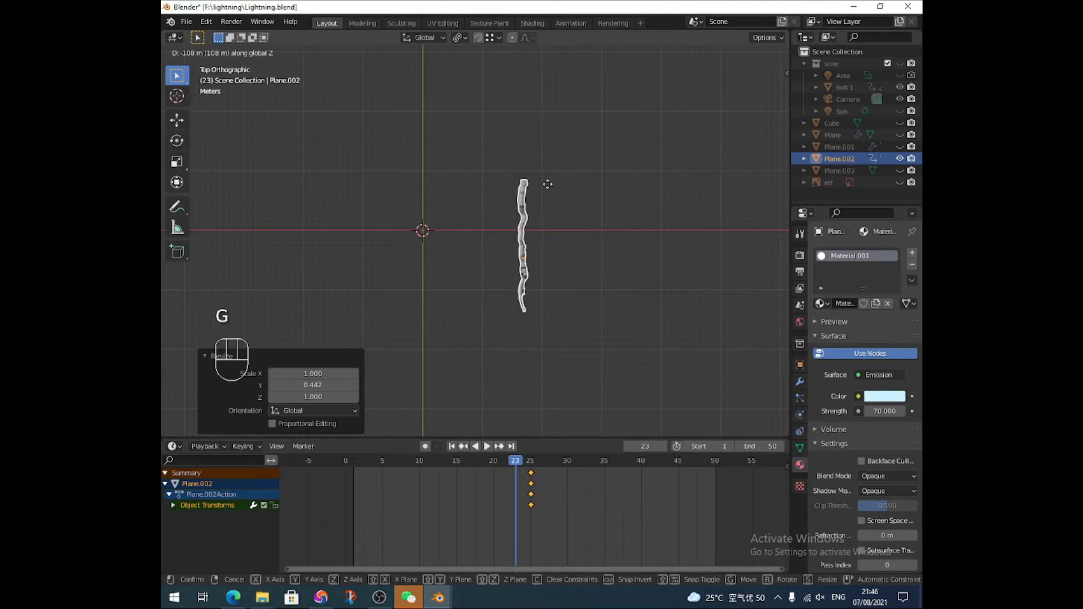
key(y)
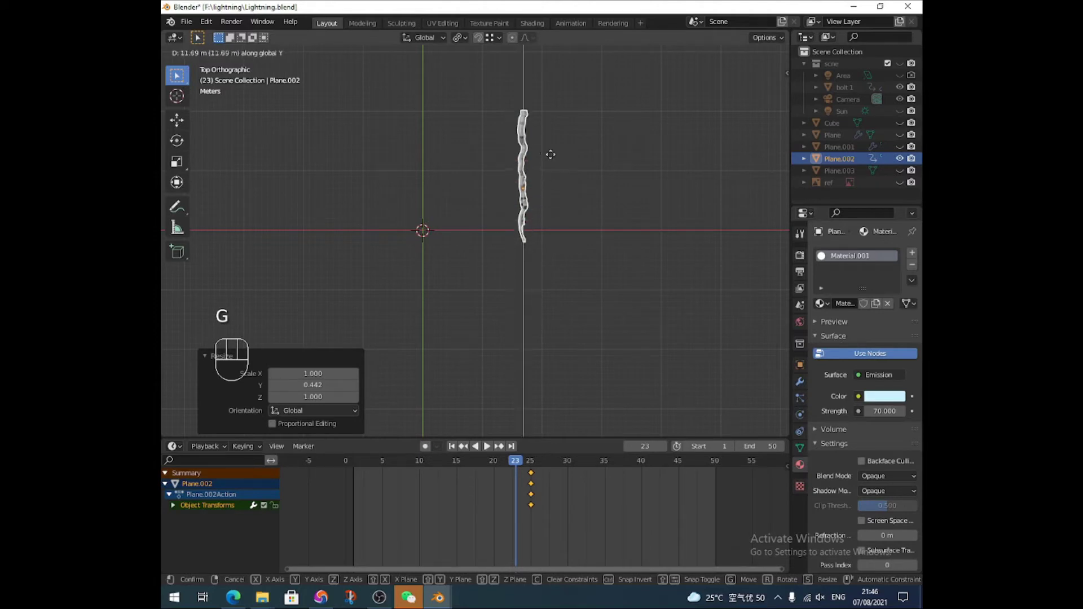
click(552, 138)
Key the bolt's location, rotation and scale at frame 23, then go to frame 20
key(i)
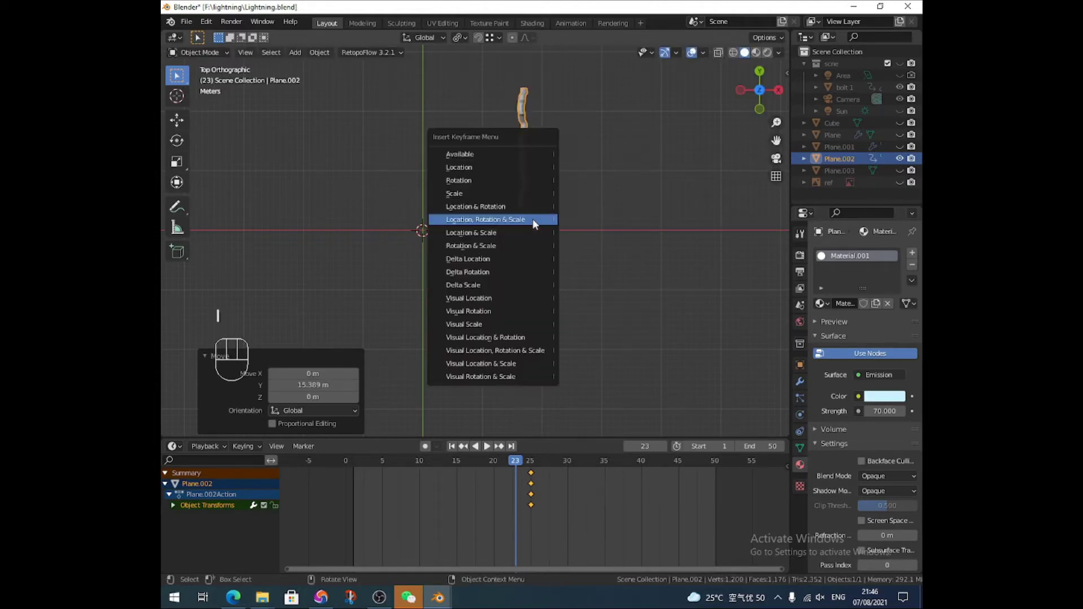
click(530, 219)
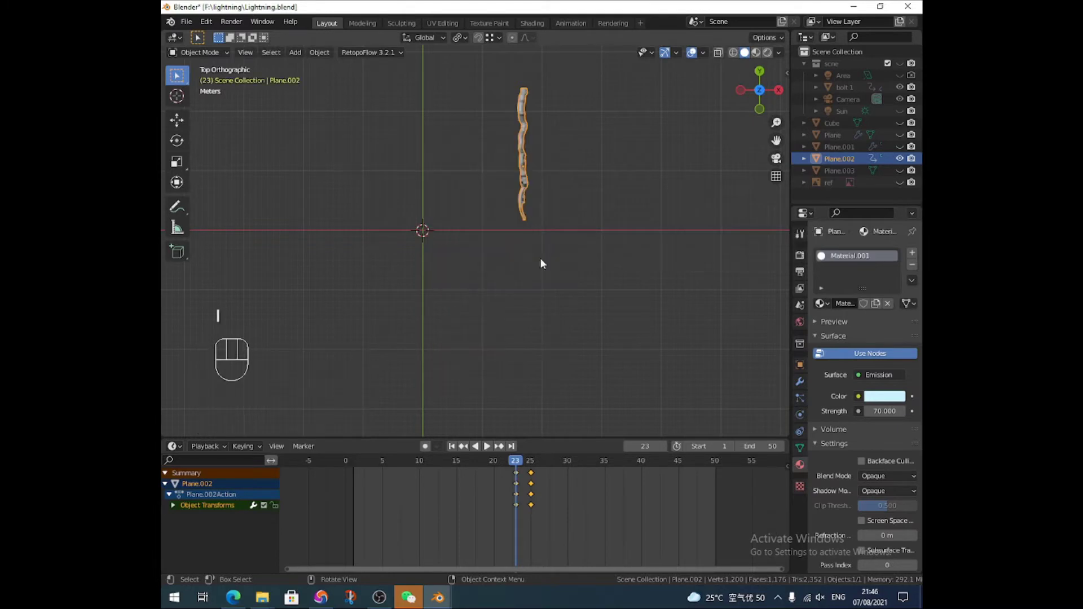
drag(515, 460, 493, 461)
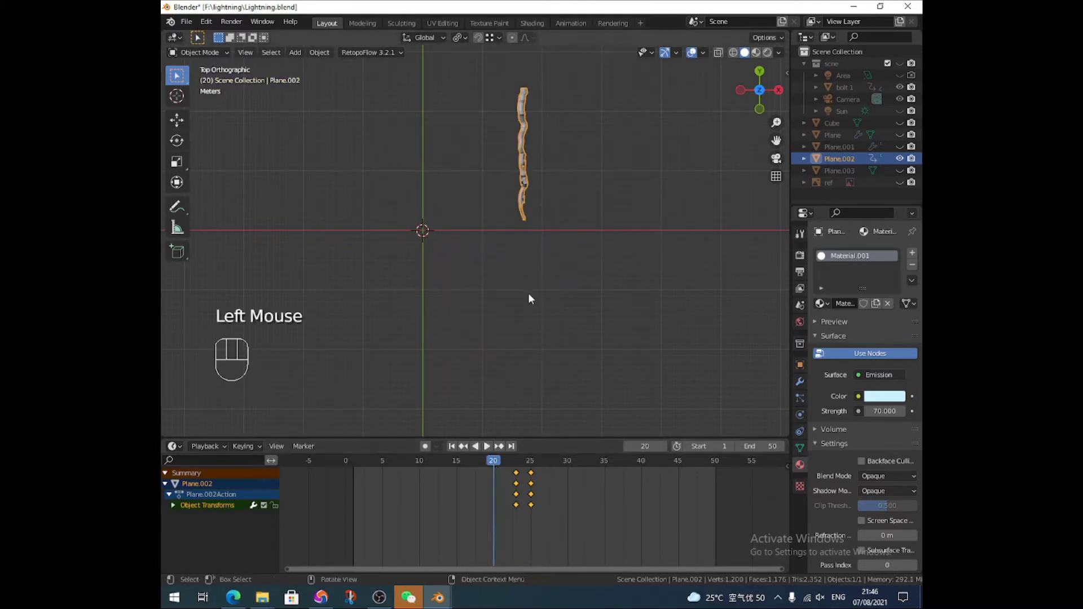
Scale the bolt to zero, key it at frame 20, and preview at frame 27
key(s)
key(0)
click(547, 223)
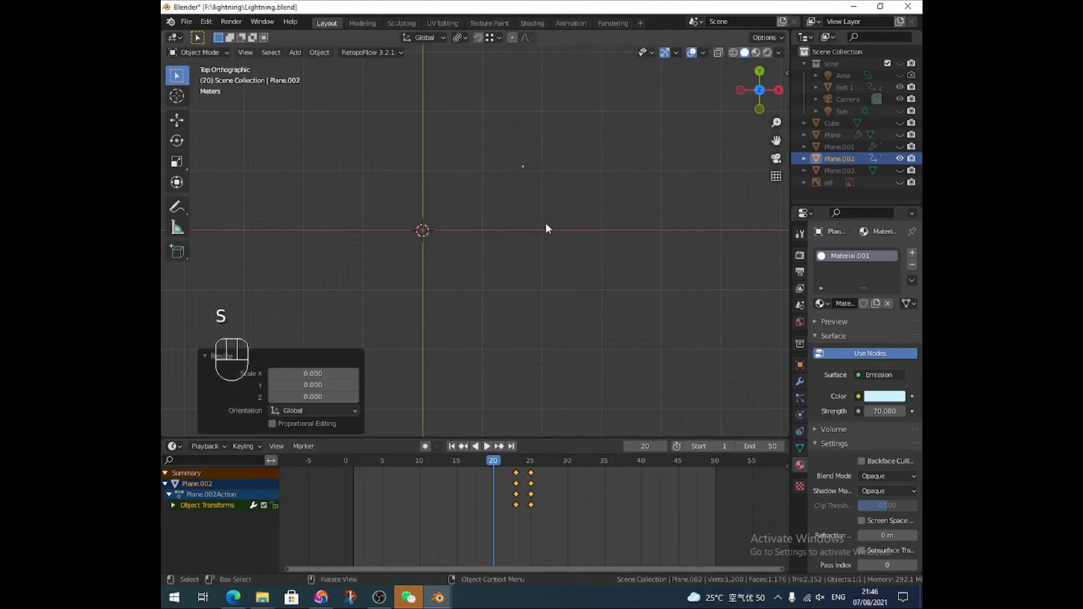
key(i)
click(545, 223)
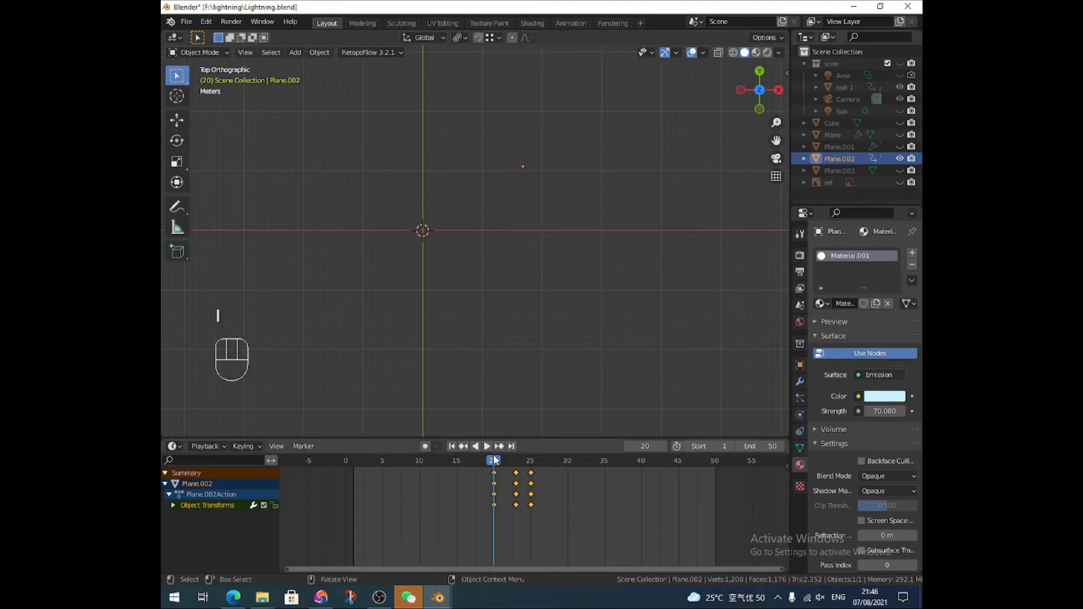
drag(494, 461, 532, 456)
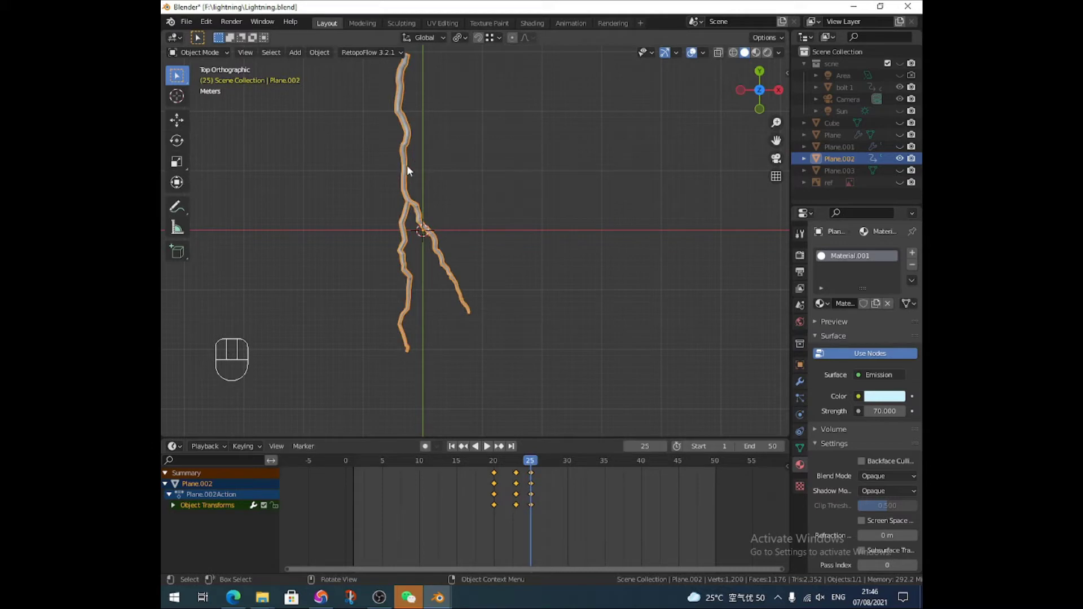
Move the bolt further right, key its location, rotation and scale at frame 25, and scrub frames 23–29
key(g)
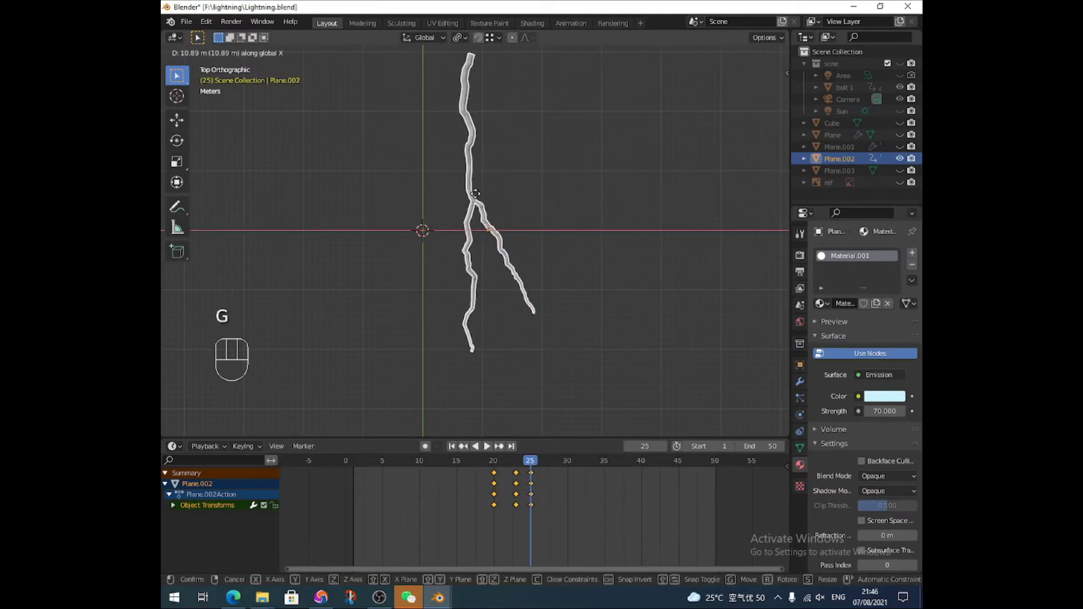
right_click(480, 196)
key(g)
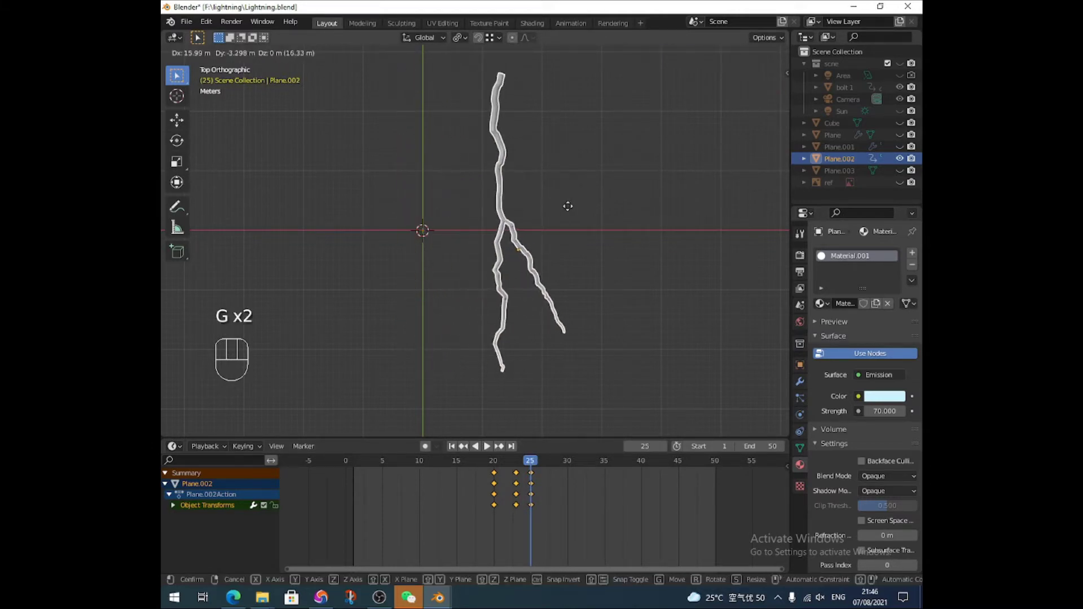
click(579, 213)
key(i)
click(527, 212)
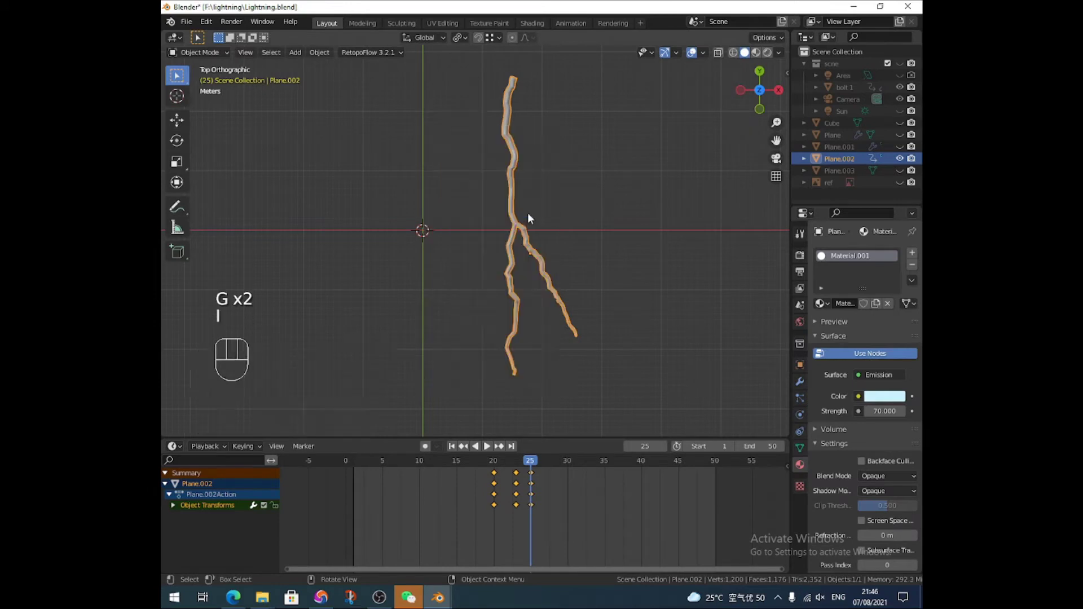
mouse_move(530, 461)
mouse_down()
mouse_move(516, 461)
mouse_move(534, 460)
mouse_up()
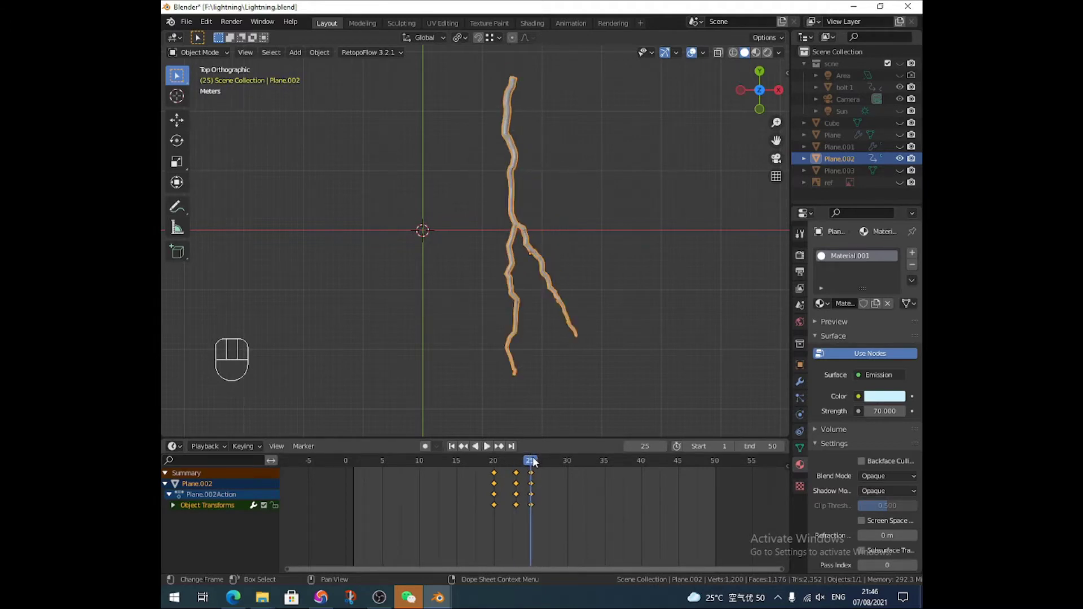
click(516, 458)
drag(515, 459, 580, 461)
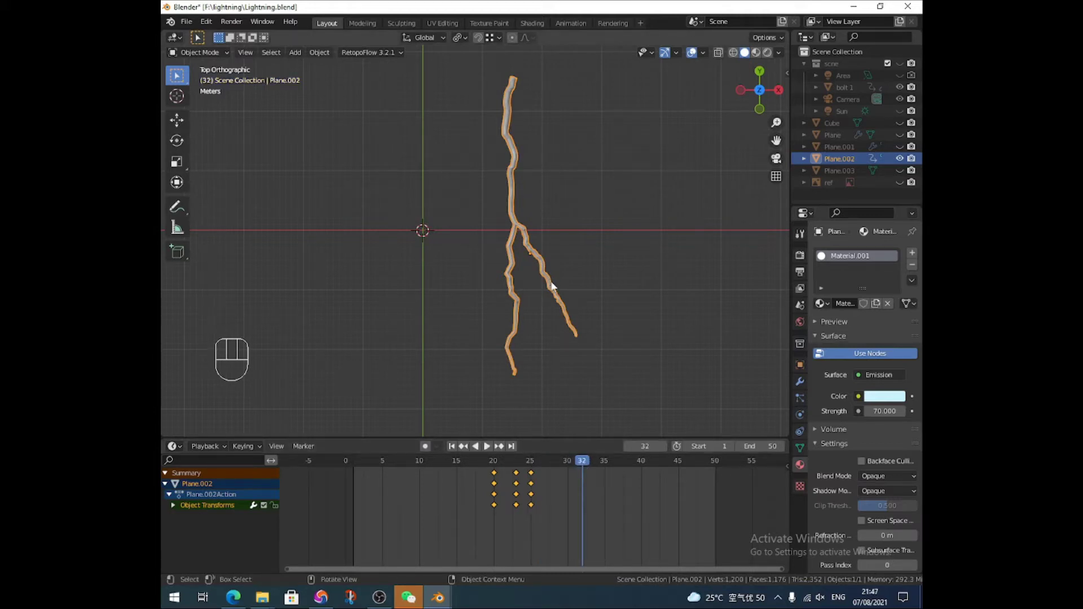
Scale the bolt to zero and key location, rotation and scale at frame 32
key(s)
key(0)
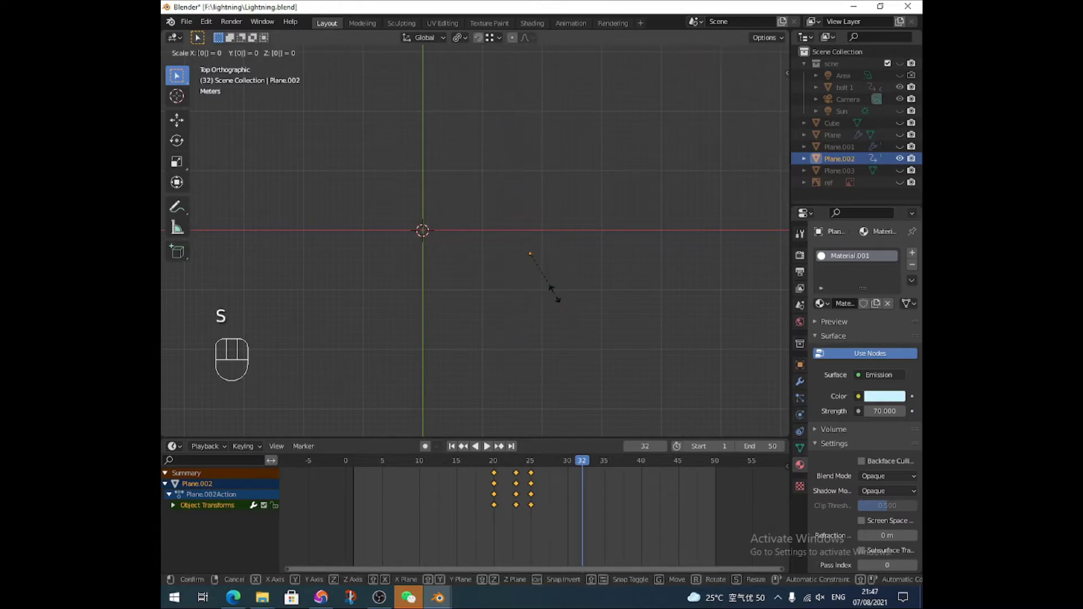
click(553, 291)
key(i)
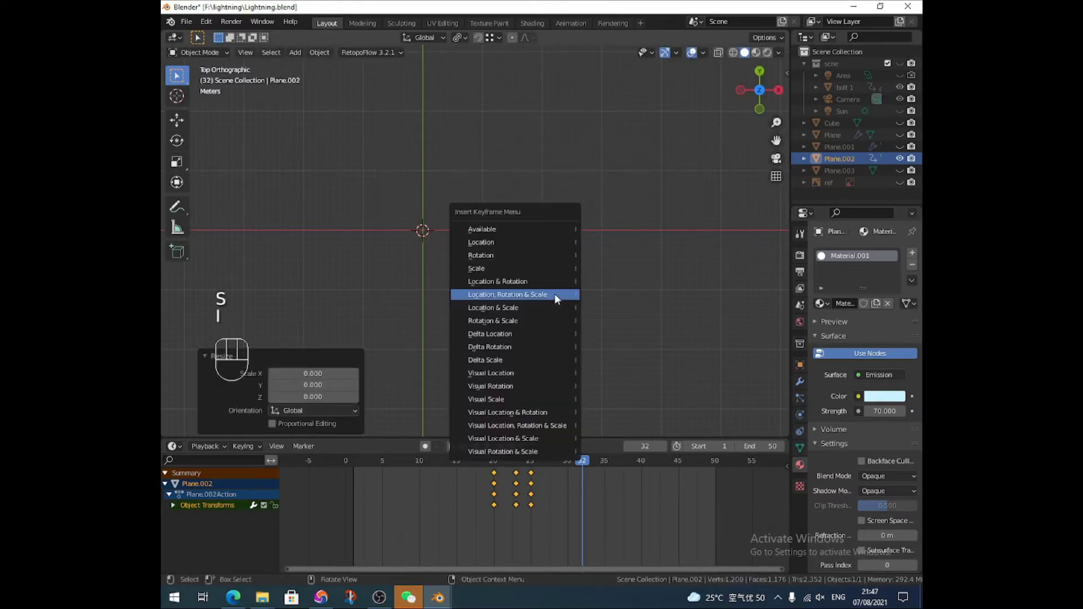
click(554, 293)
drag(551, 461, 485, 464)
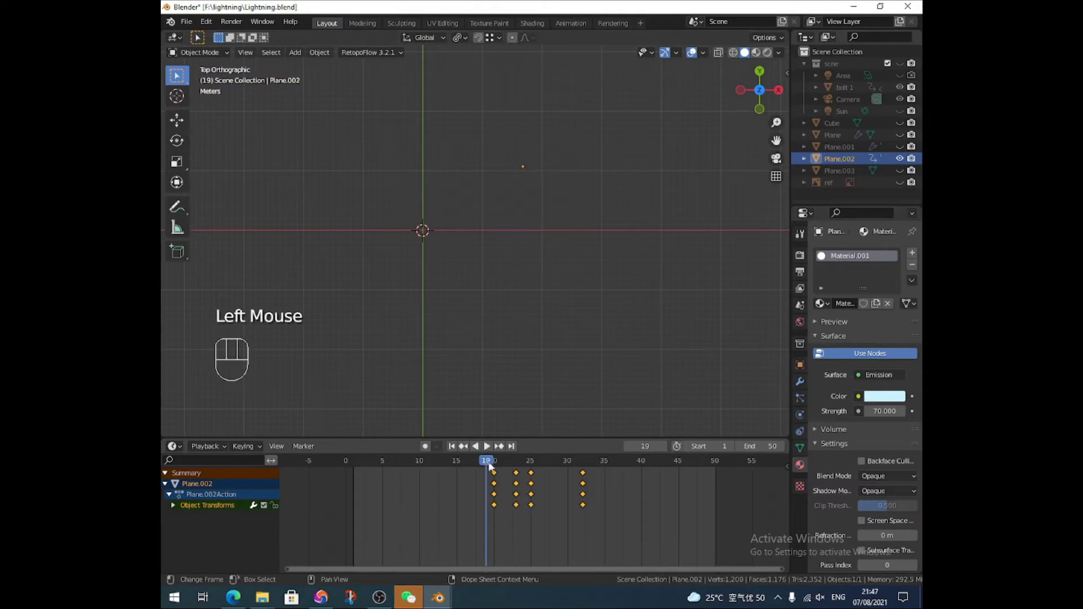
Set the bolt's keyframe interpolation to Constant and play the animation to check
right_click(533, 490)
mouse_move(520, 488)
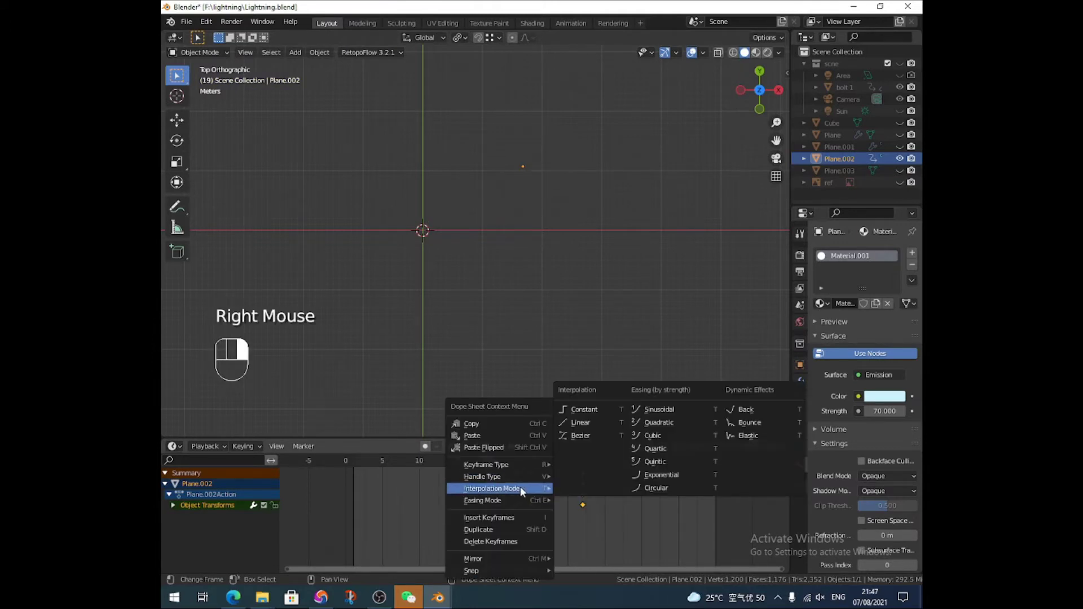
click(580, 414)
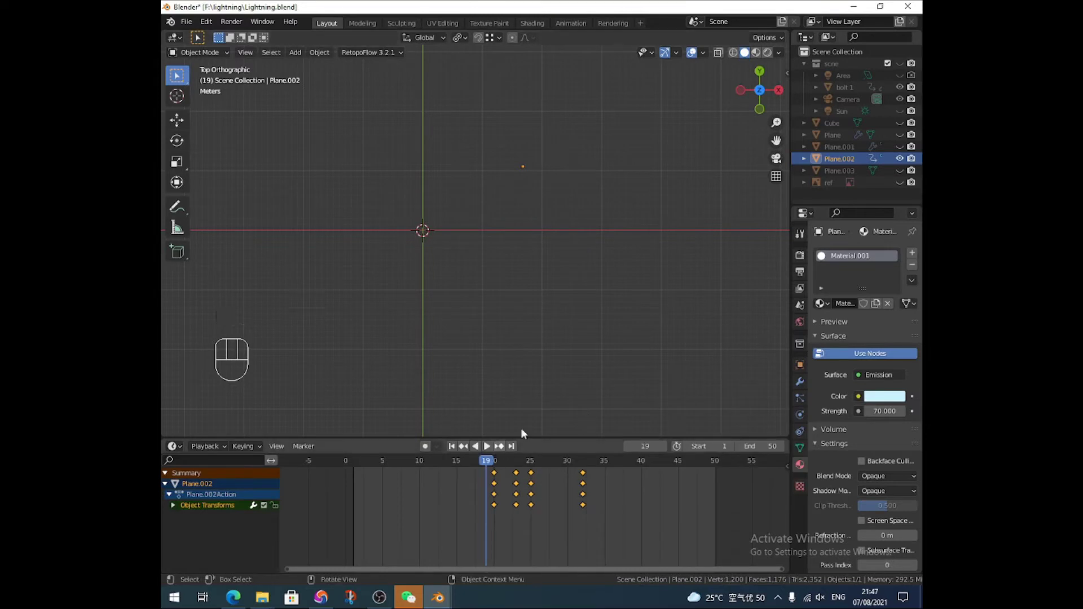
key(space)
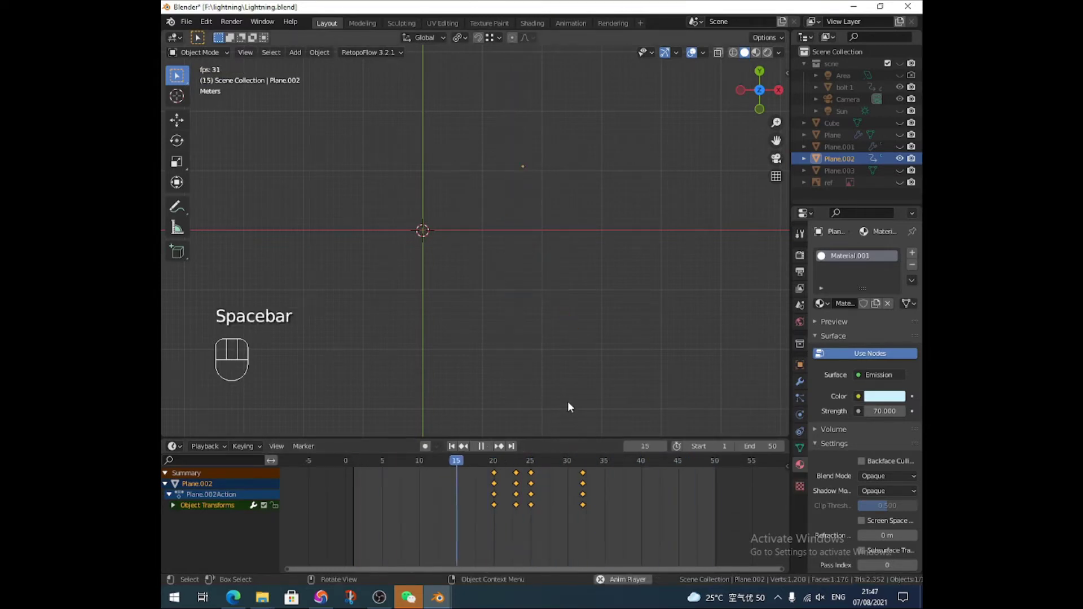
key(space)
Shift the frame-32 keyframes later to around frame 34–35 and review the flashing
drag(604, 518, 578, 472)
key(g)
click(609, 472)
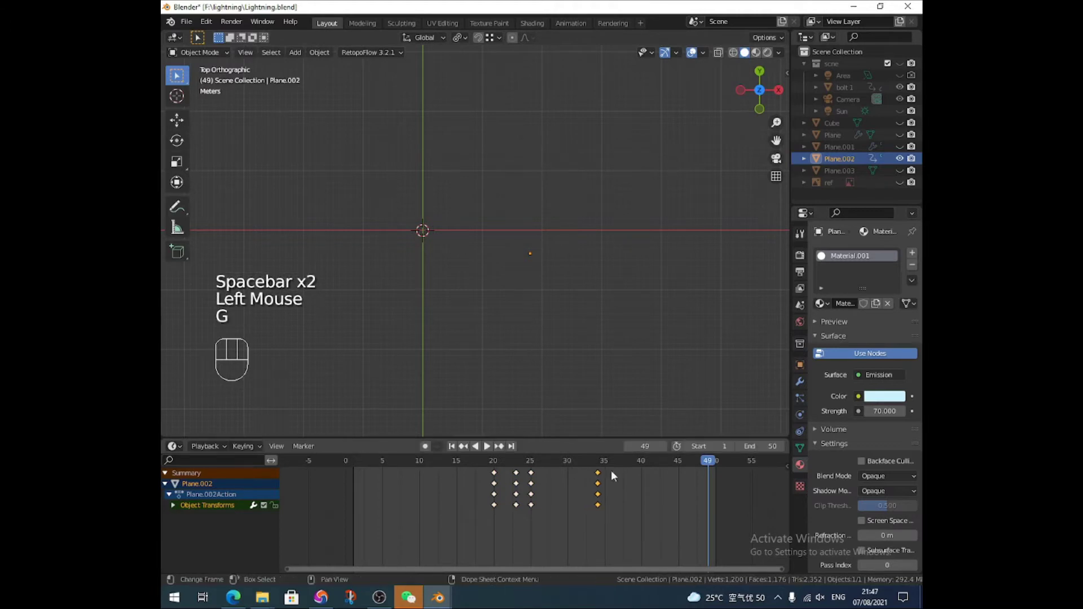
drag(707, 462, 531, 464)
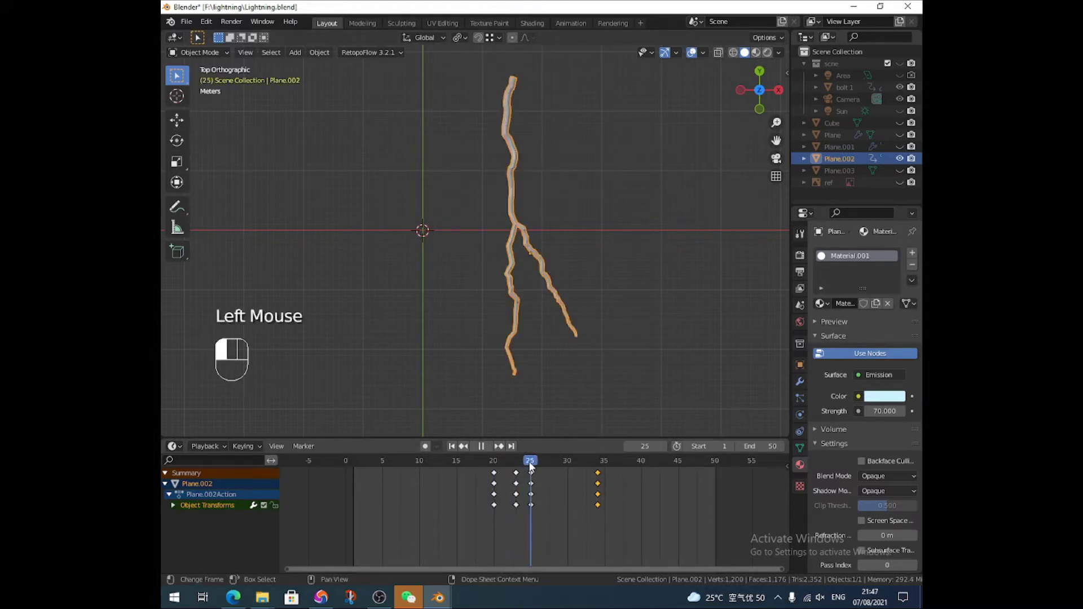
Add a Displace modifier to the bolt with a new Clouds texture
click(799, 382)
click(833, 253)
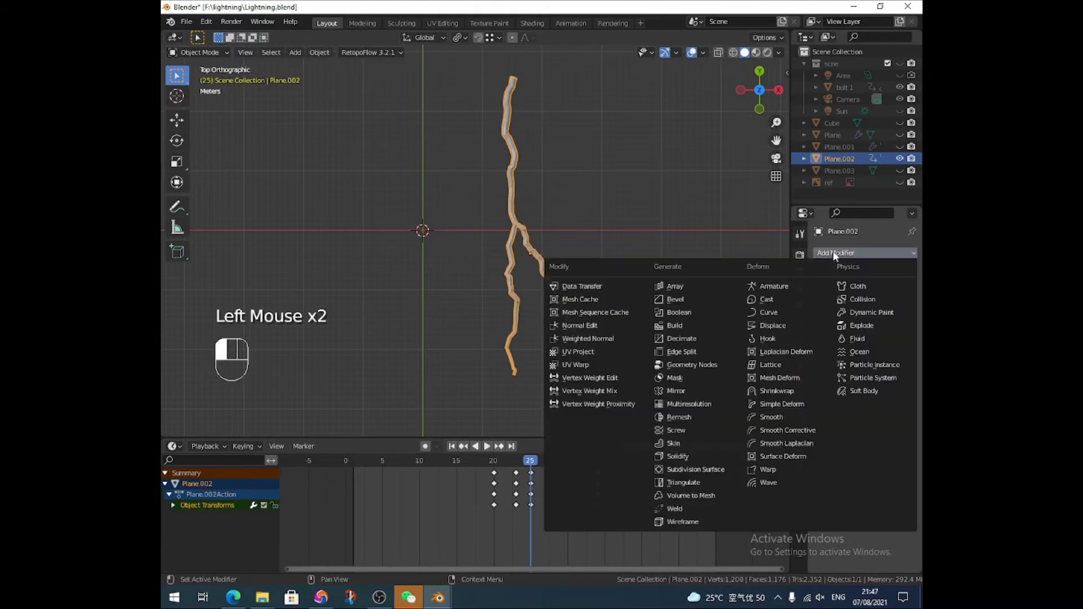
click(773, 325)
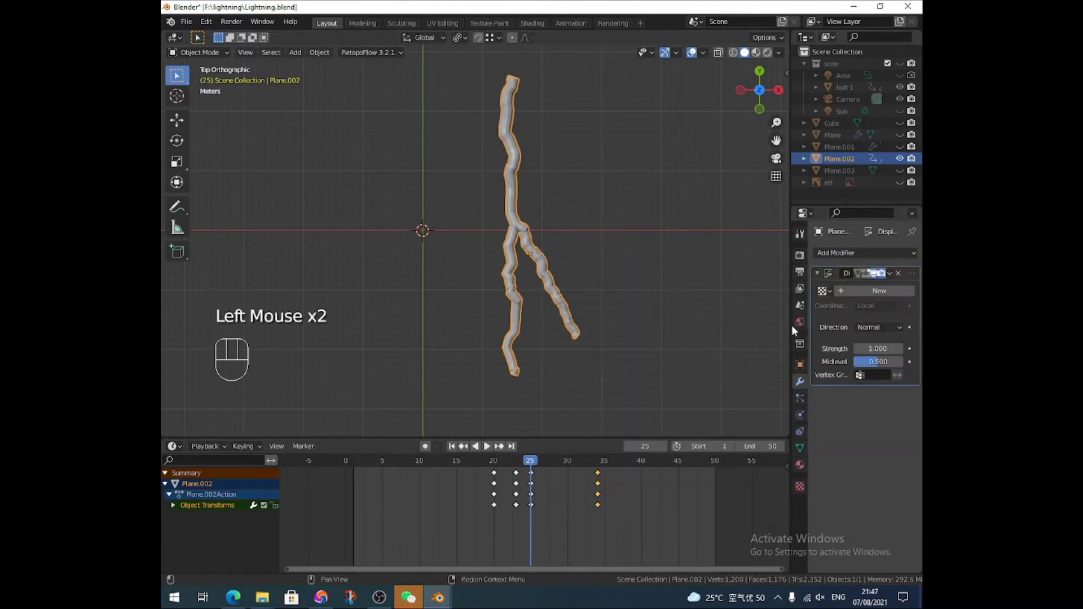
click(879, 290)
click(905, 273)
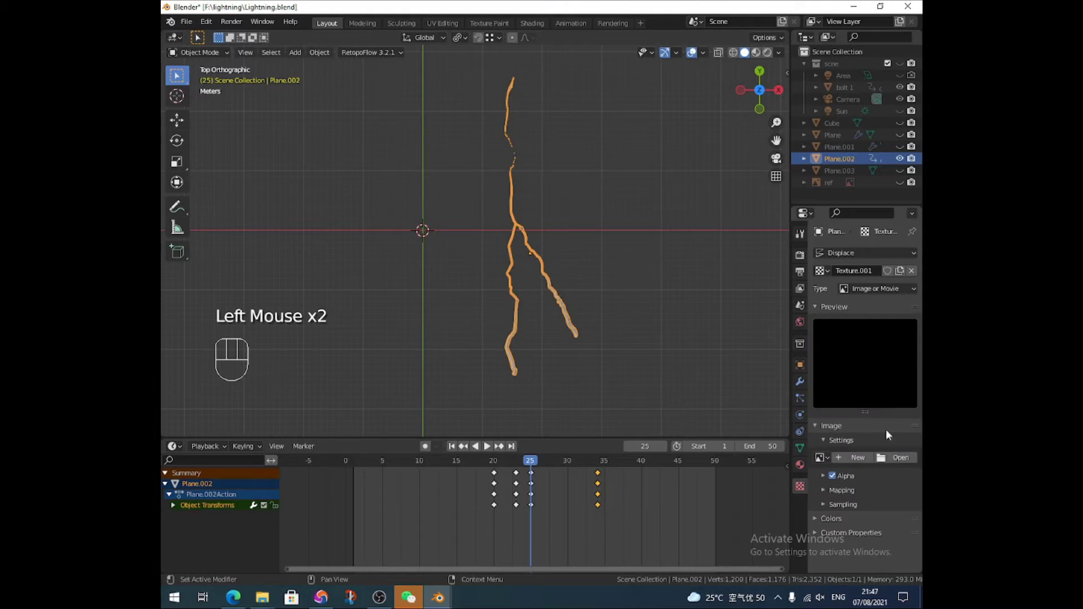
drag(869, 295, 872, 331)
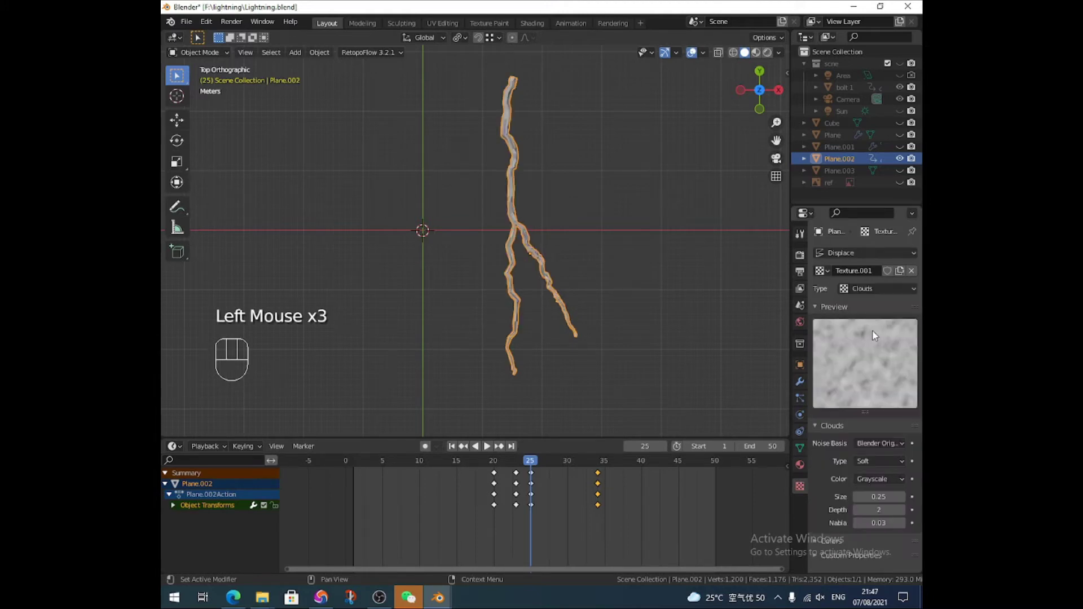
Set the Displace modifier strength to about 2.2
click(801, 380)
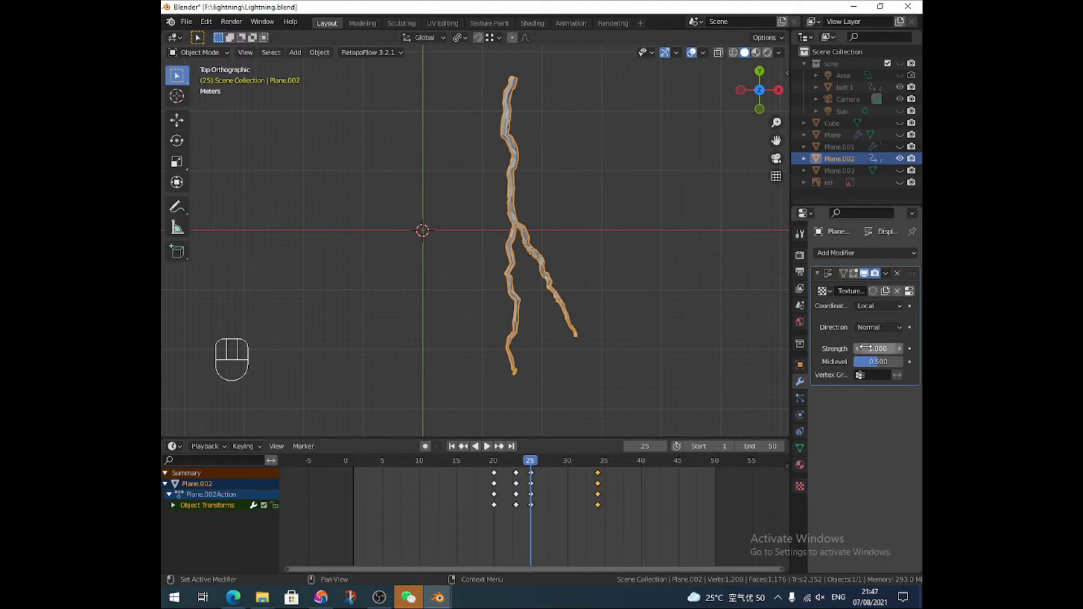
click(871, 348)
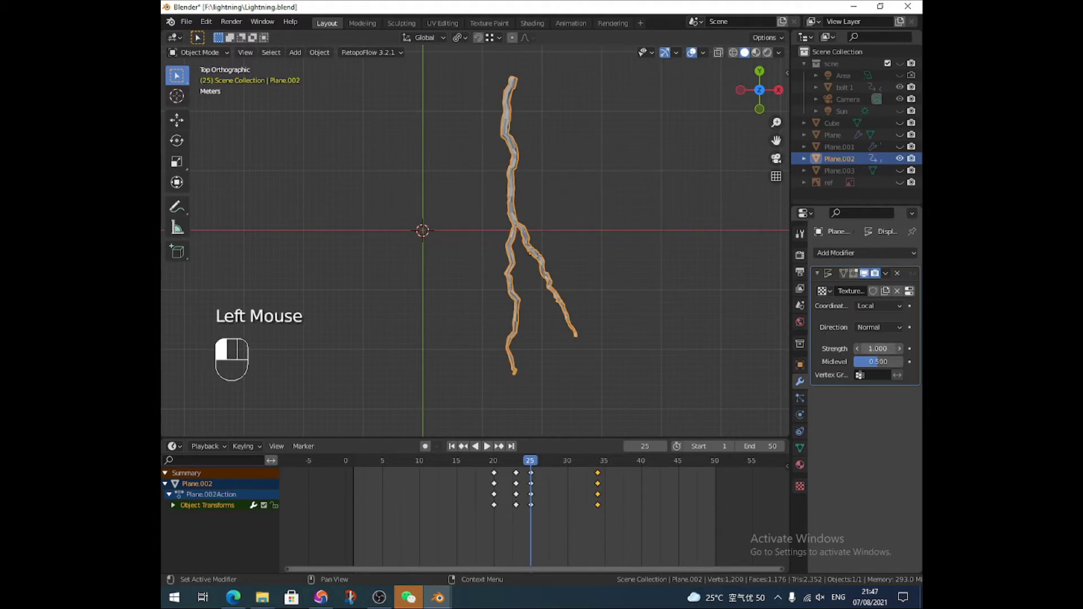
mouse_move(871, 348)
mouse_down()
mouse_move(846, 348)
mouse_move(937, 349)
mouse_move(878, 348)
mouse_up()
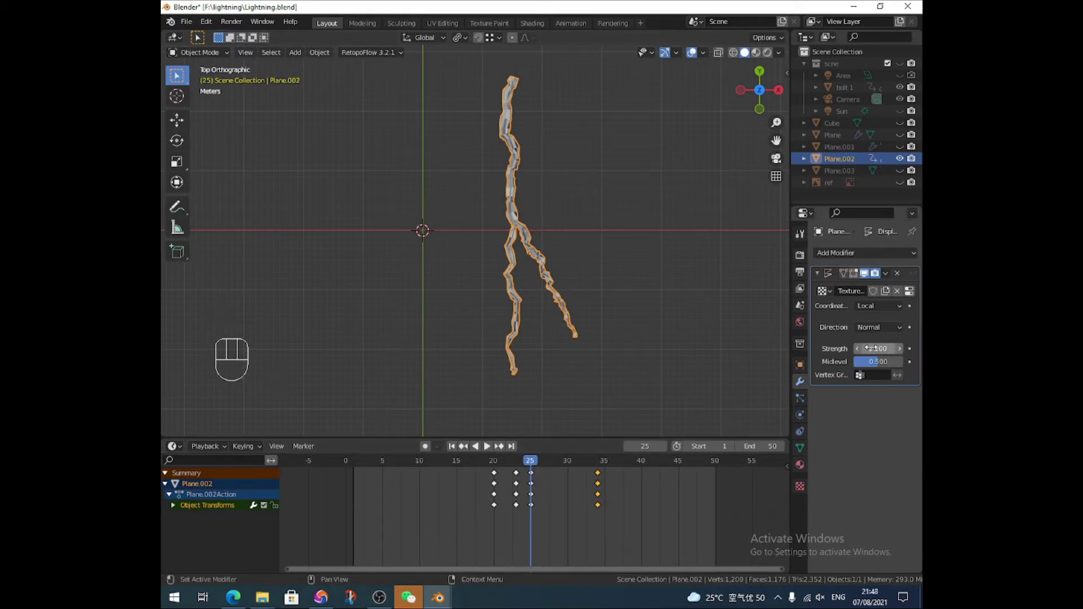
Keyframe Displace strength at frame 25, then key it at 0.4 on frame 28
key(i)
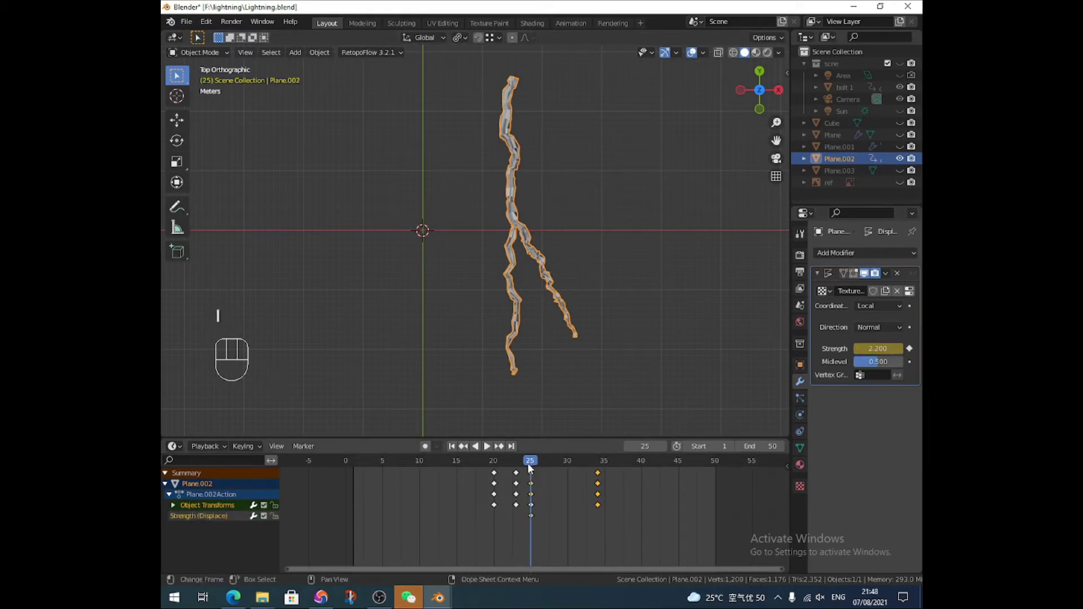
drag(530, 468, 553, 460)
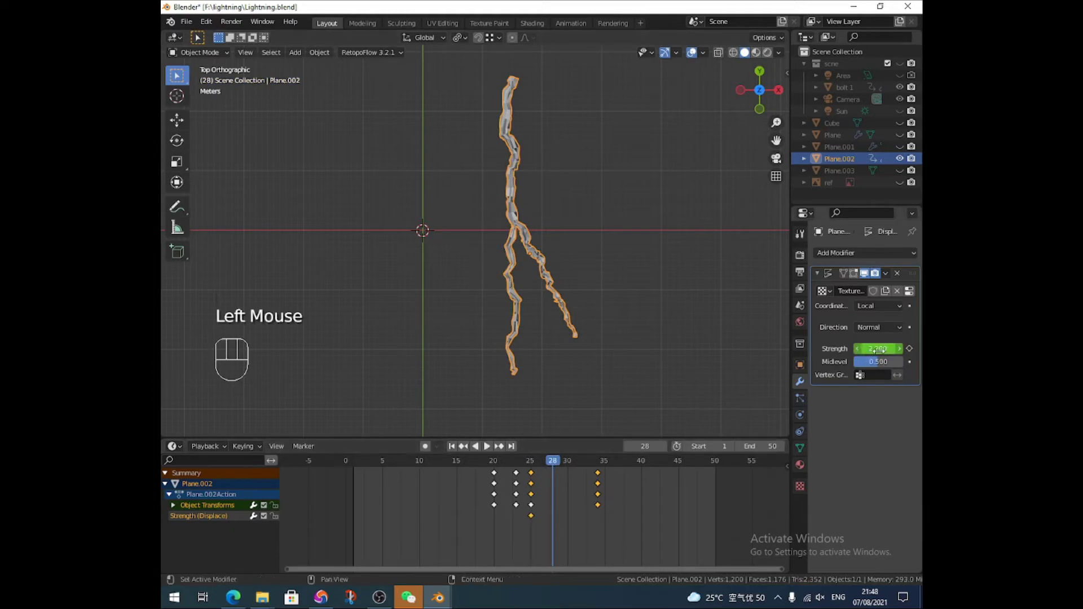
drag(878, 350, 813, 349)
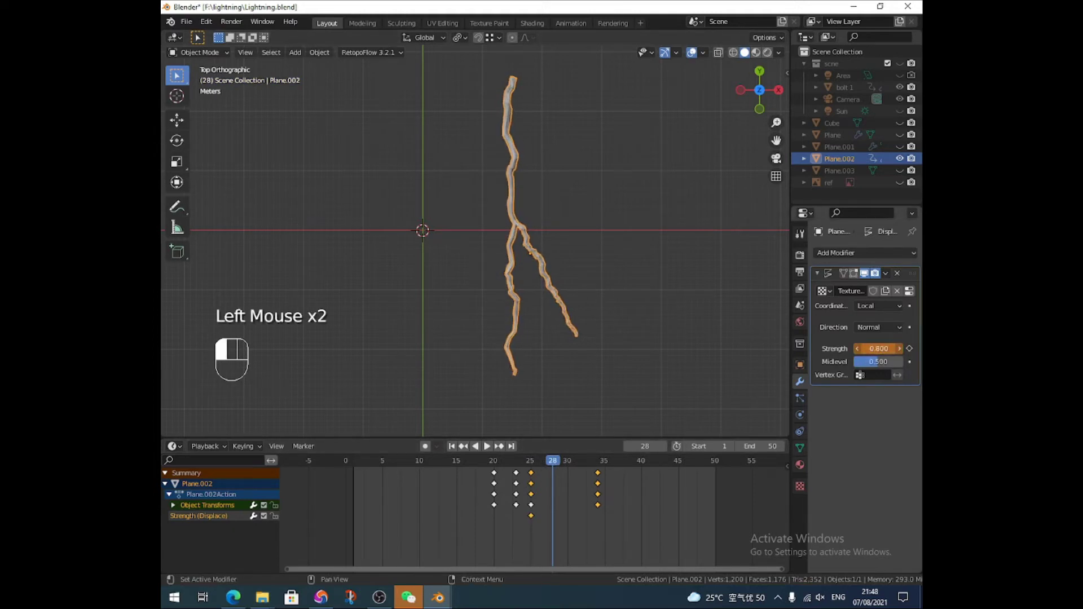
drag(879, 349, 858, 349)
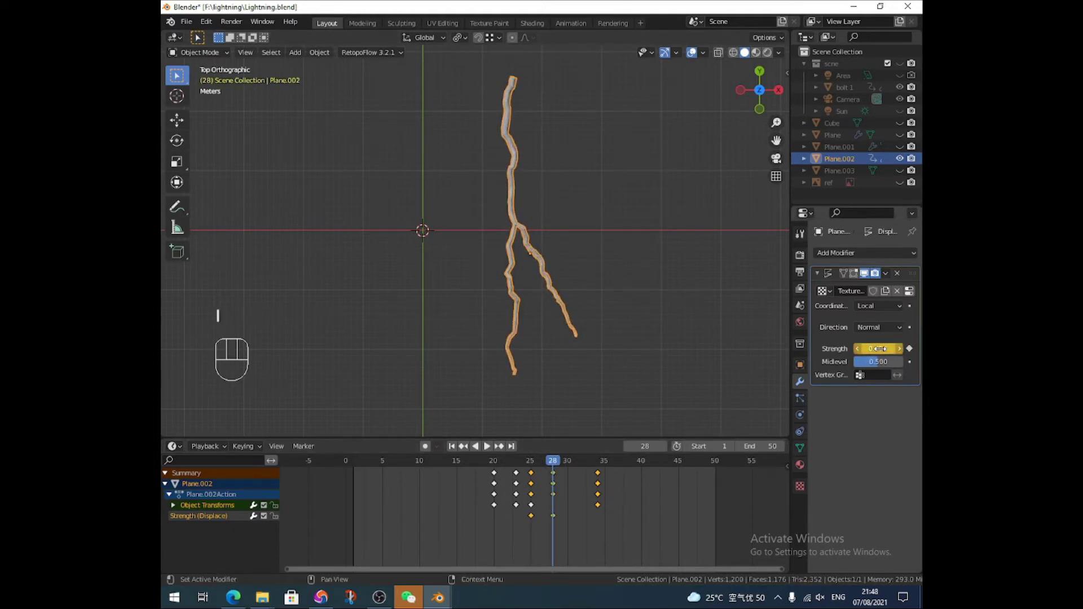
key(i)
Key strength at frame 31, raise it to about 2.2 and key at frame 33, then return to frame 16
click(575, 459)
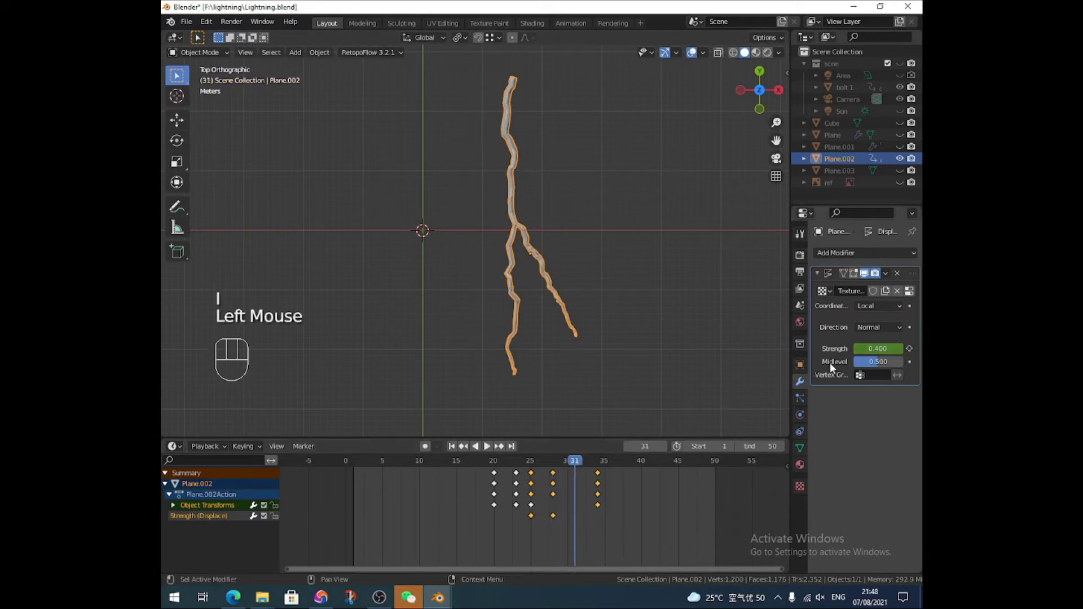
key(i)
drag(576, 462, 589, 462)
drag(875, 349, 879, 349)
key(i)
drag(501, 461, 464, 460)
Switch to Rendered shading, hide overlays, and play the flash, stopping at frame 27
click(766, 53)
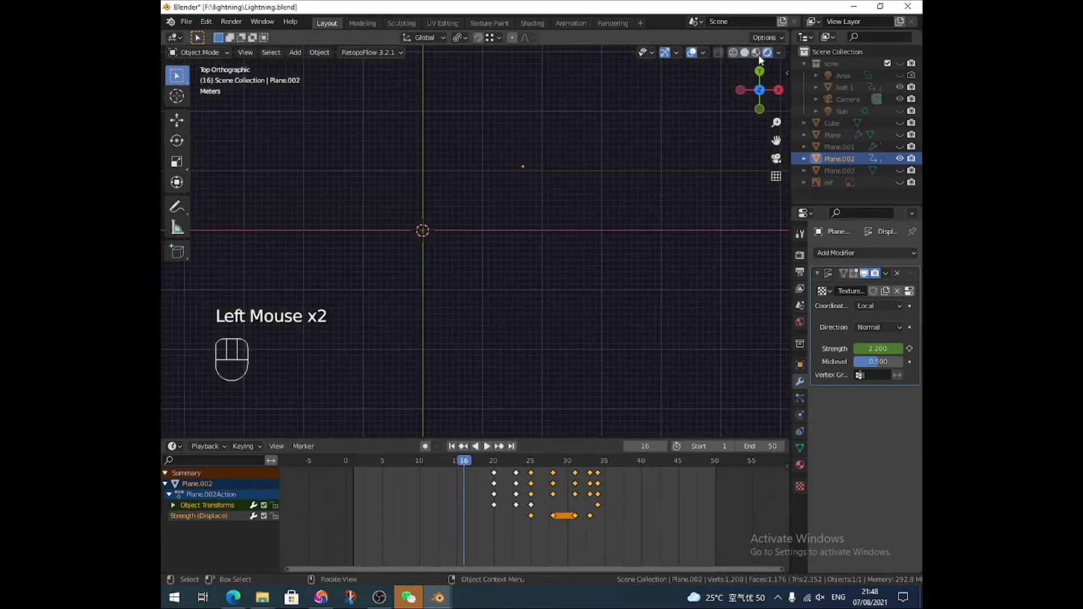
click(693, 53)
key(space)
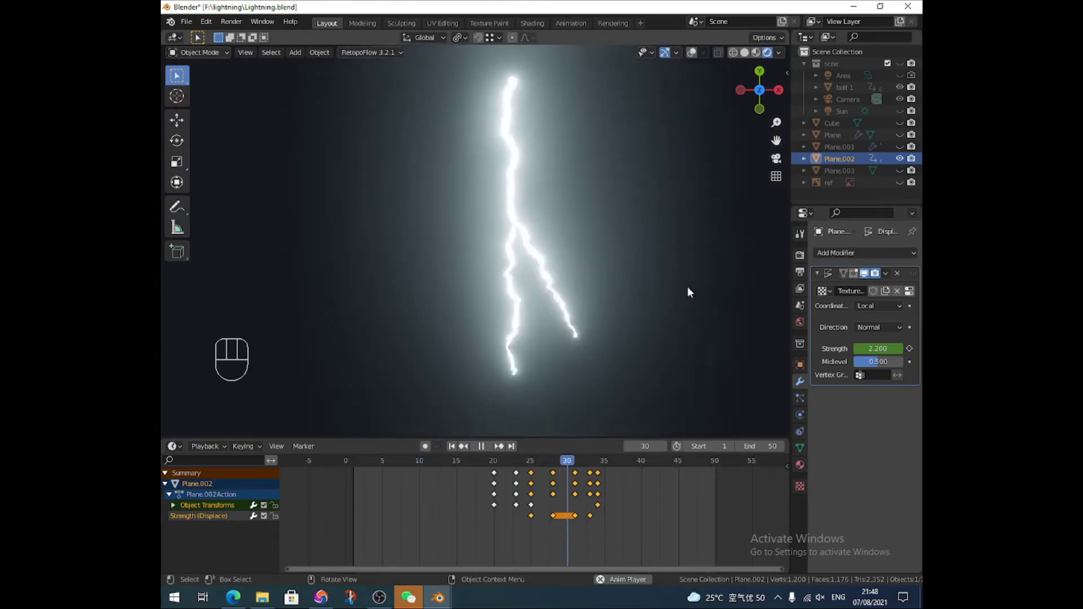
key(space)
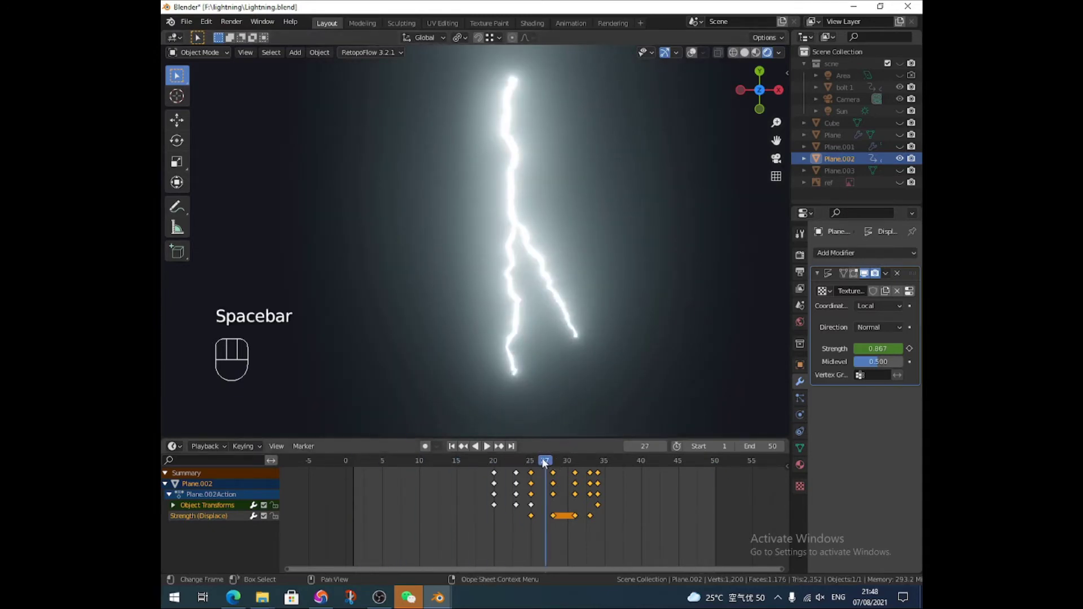
Play the bolt animation in the Animation workspace, in rendered shading, viewed face-on from above
click(570, 19)
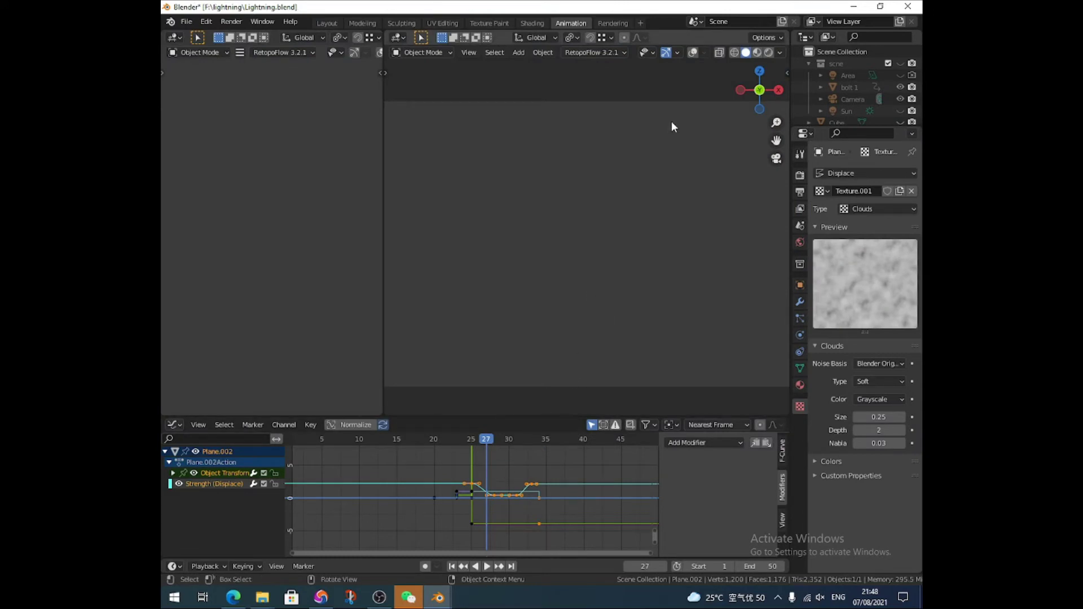
click(768, 52)
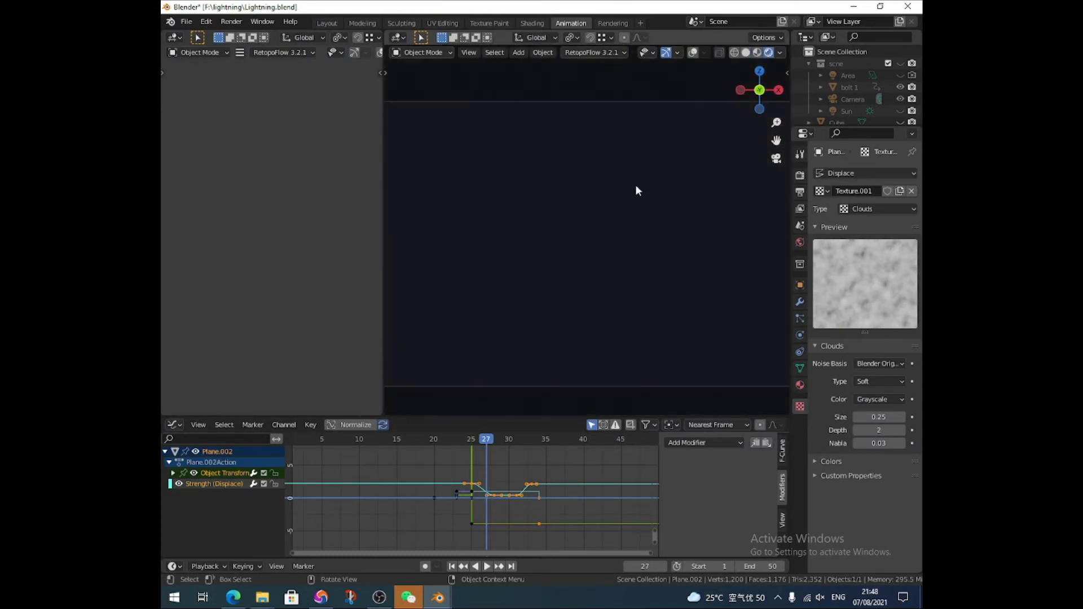
scroll(843, 93, down, 3)
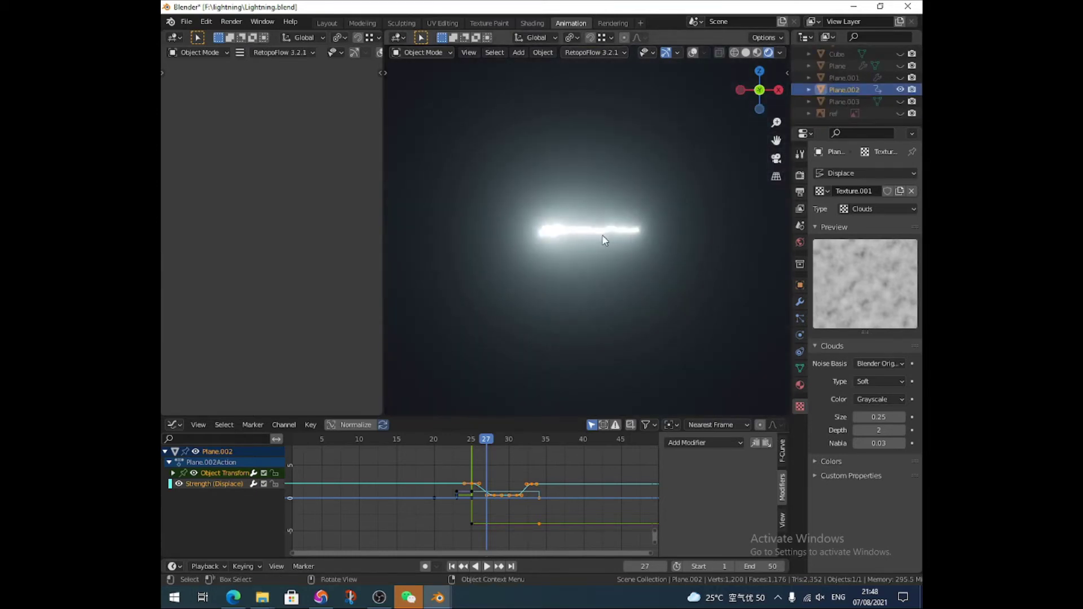
middle_drag(605, 241, 600, 208)
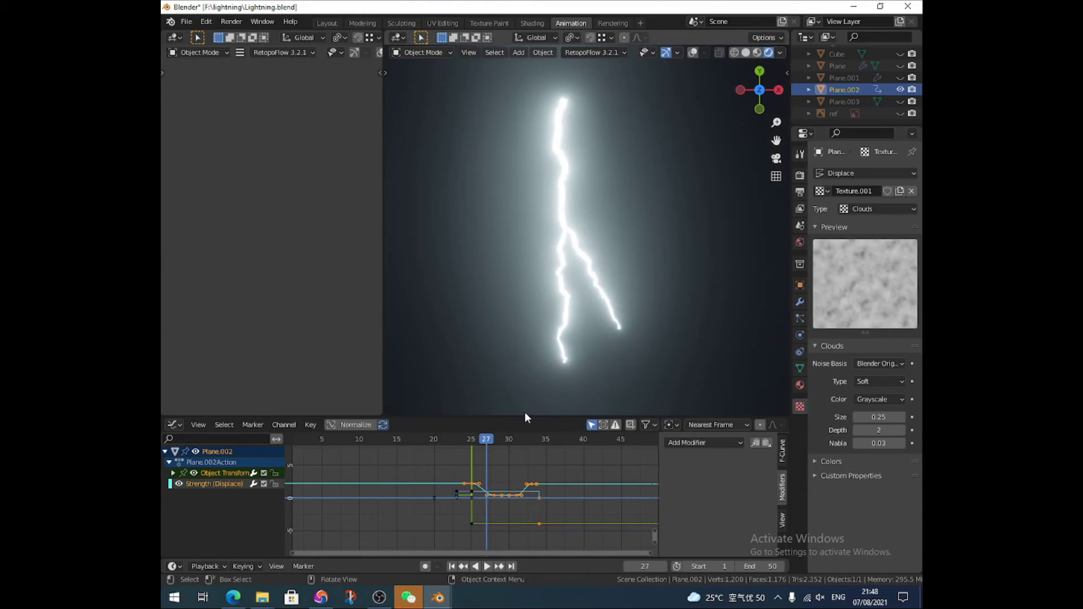
key(space)
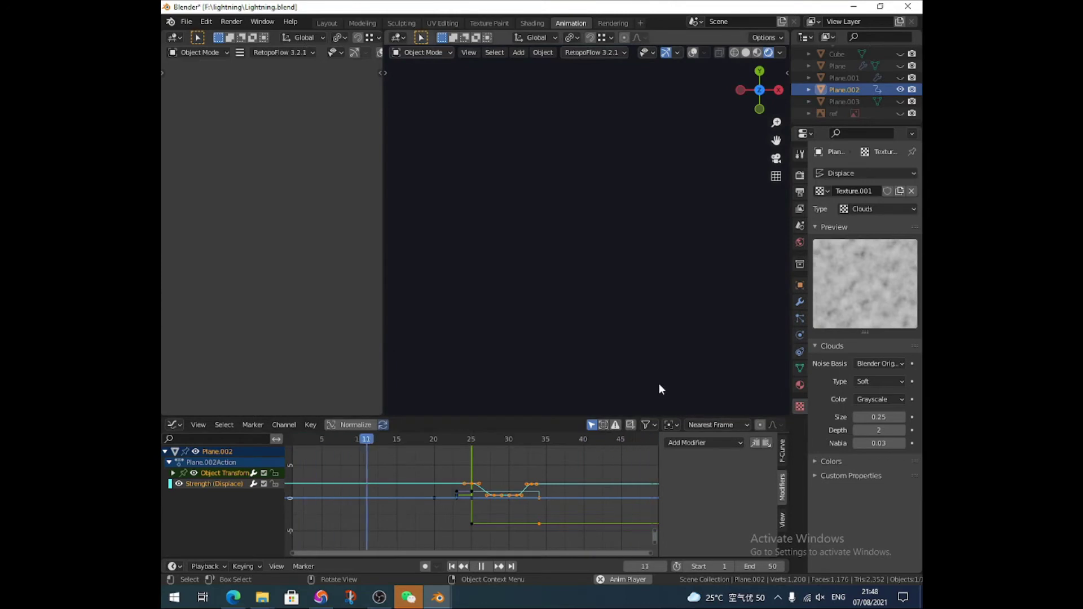
Stop playback, restore the viewport overlays and hide the curve sidebar
click(730, 443)
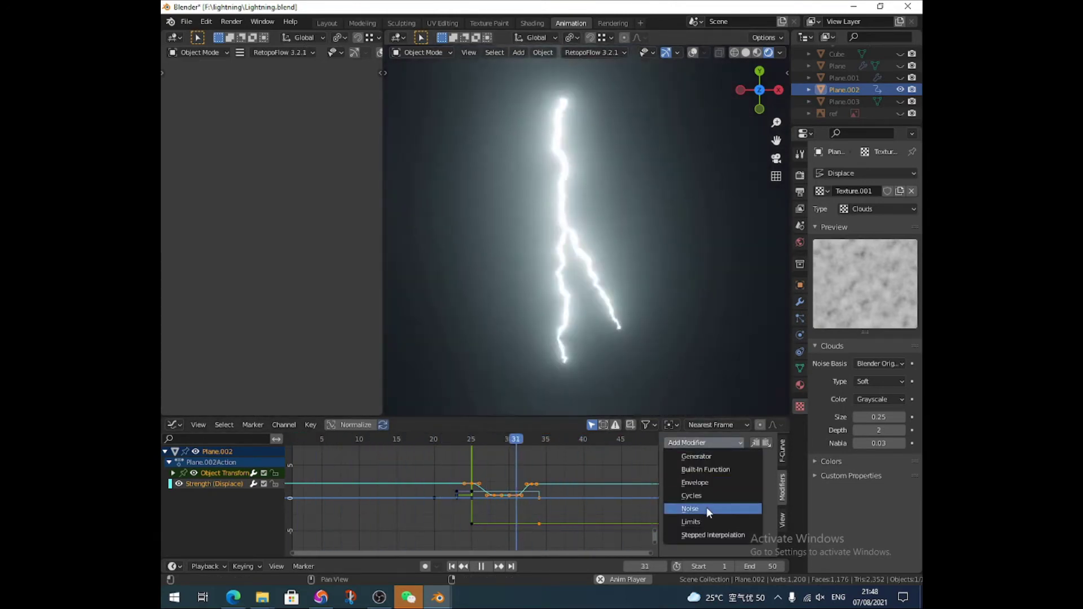
key(space)
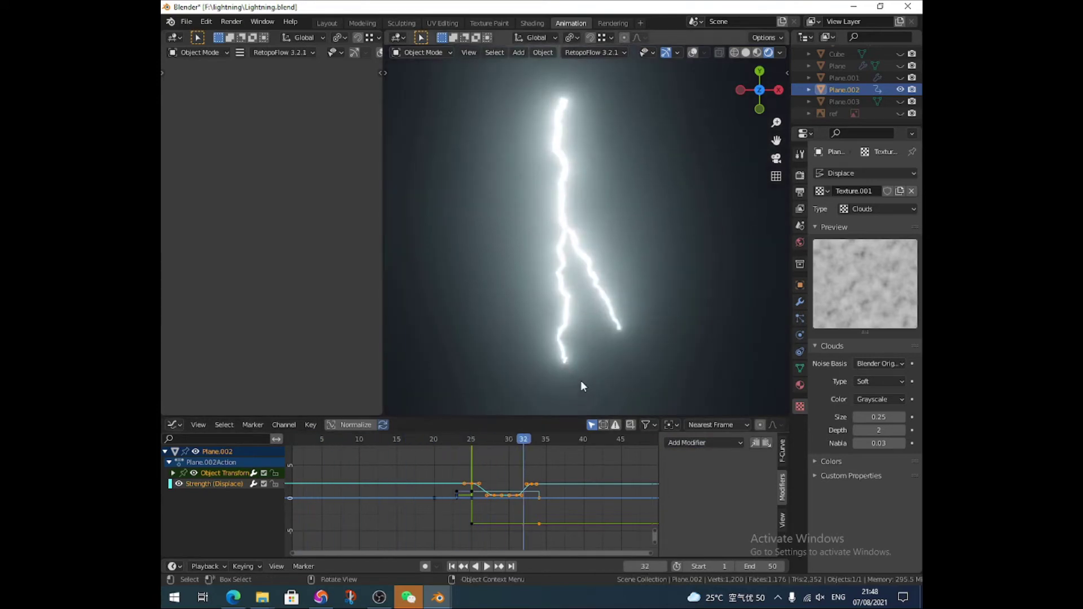
click(693, 52)
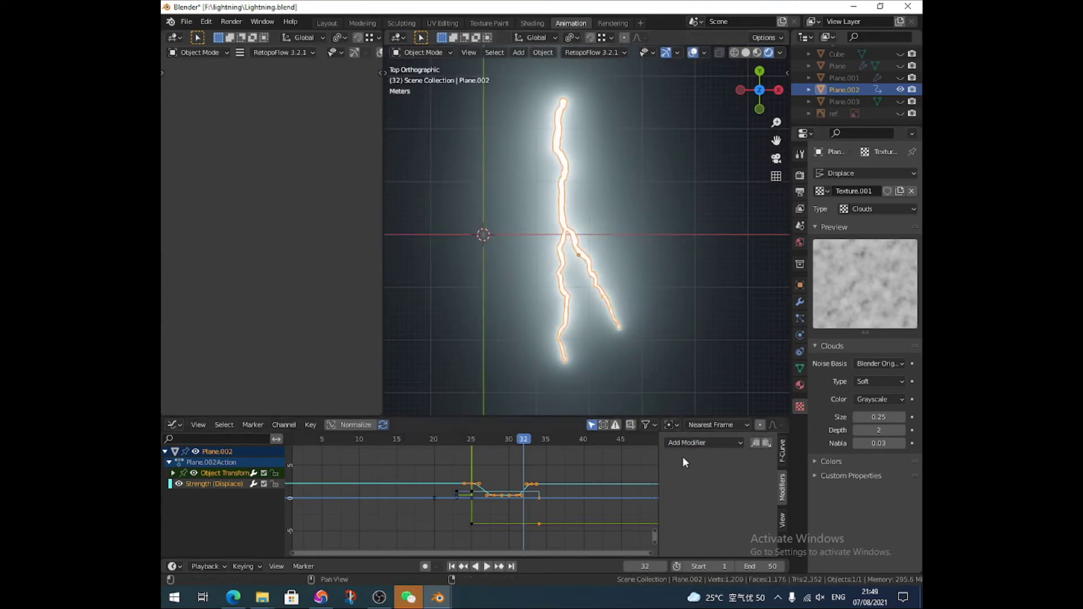
key(n)
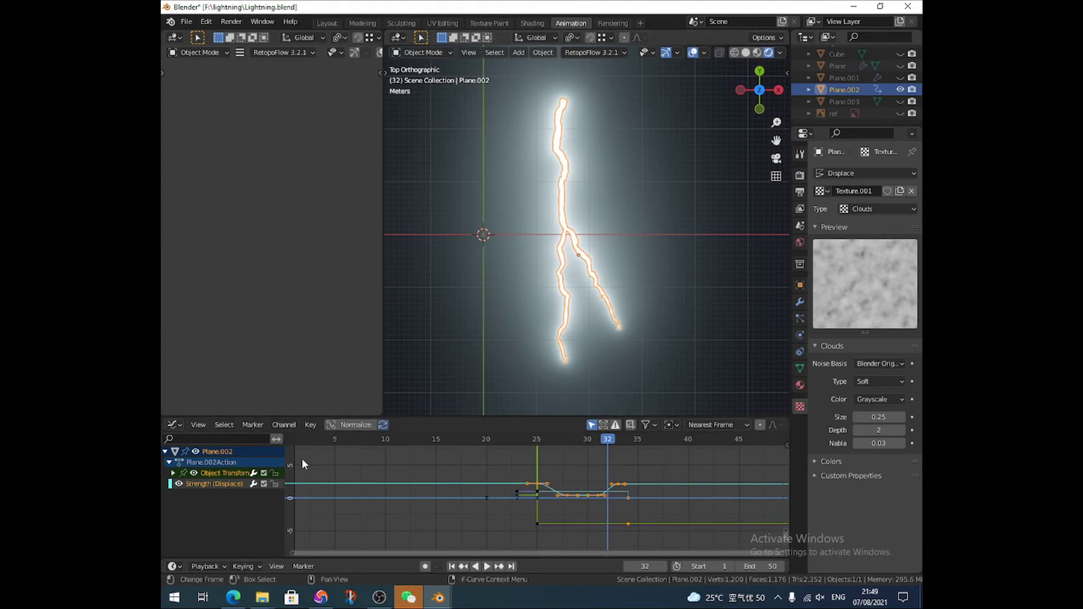
right_click(217, 451)
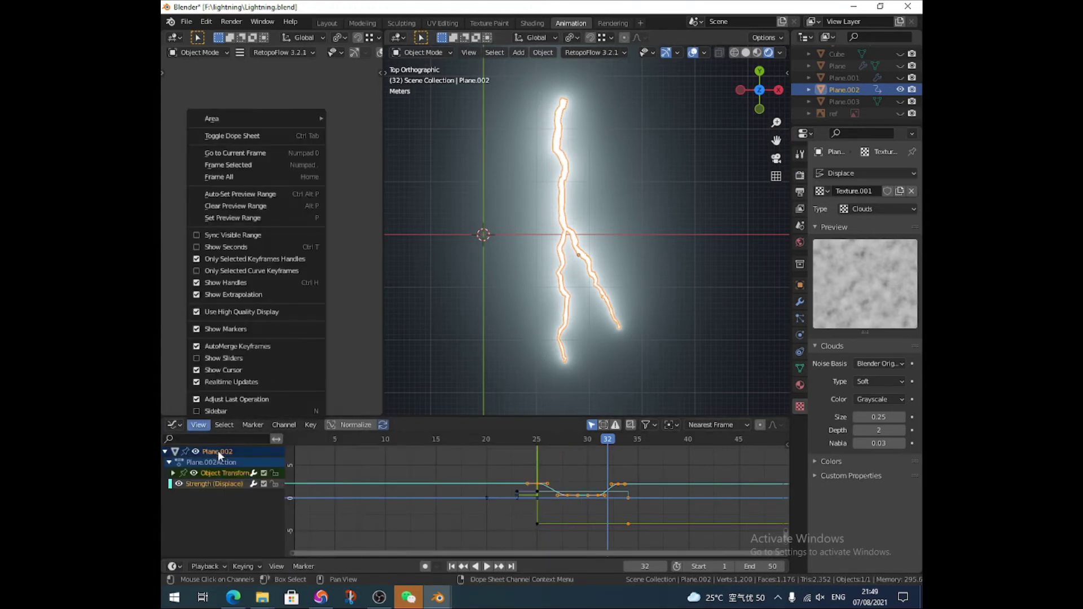
key(Escape)
Turn the lower area into the Graph Editor with the curve modifier settings visible
click(176, 425)
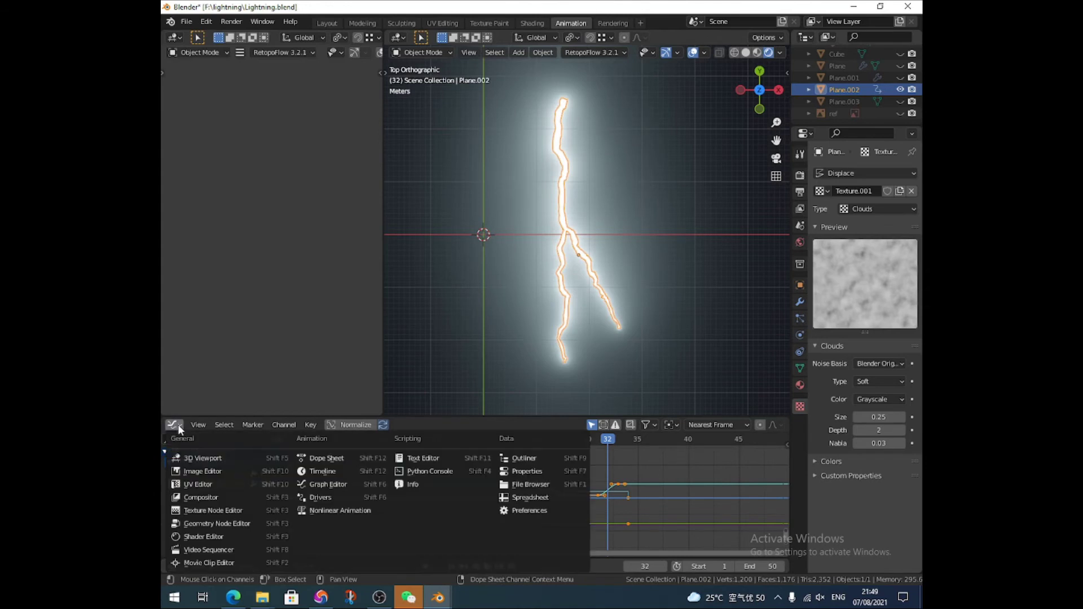
click(326, 484)
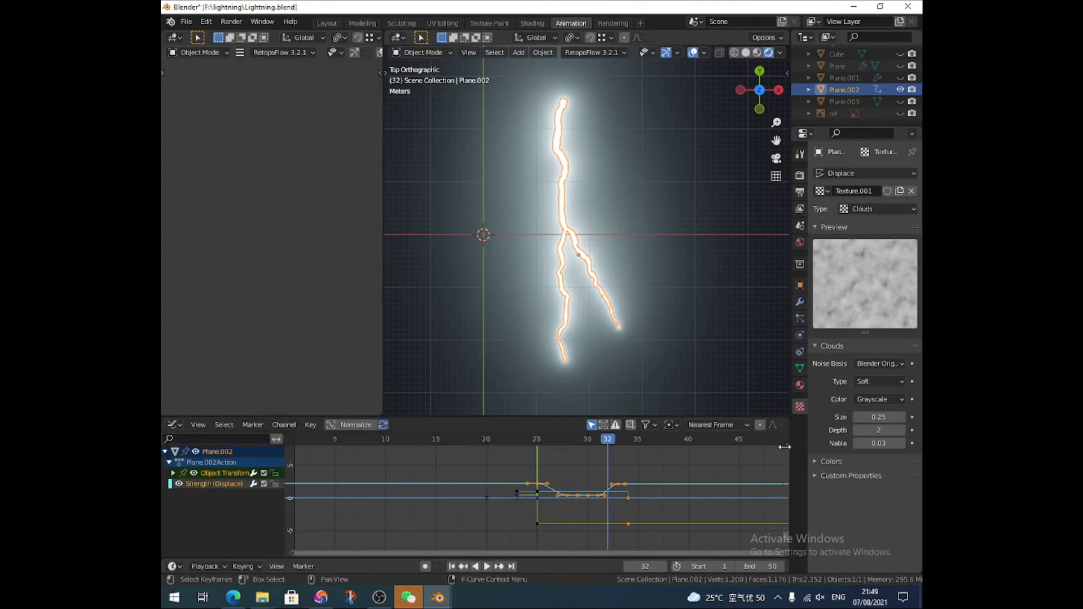
drag(784, 446, 663, 451)
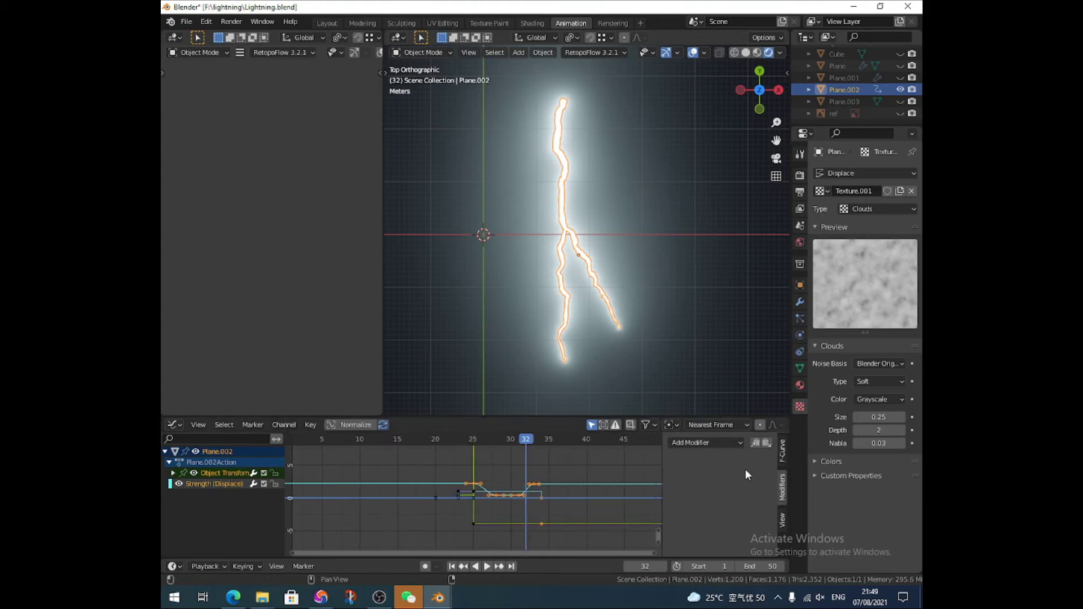
Add a Noise modifier to the Displace-strength F-curve, redoing it once after an undo
click(740, 445)
click(702, 509)
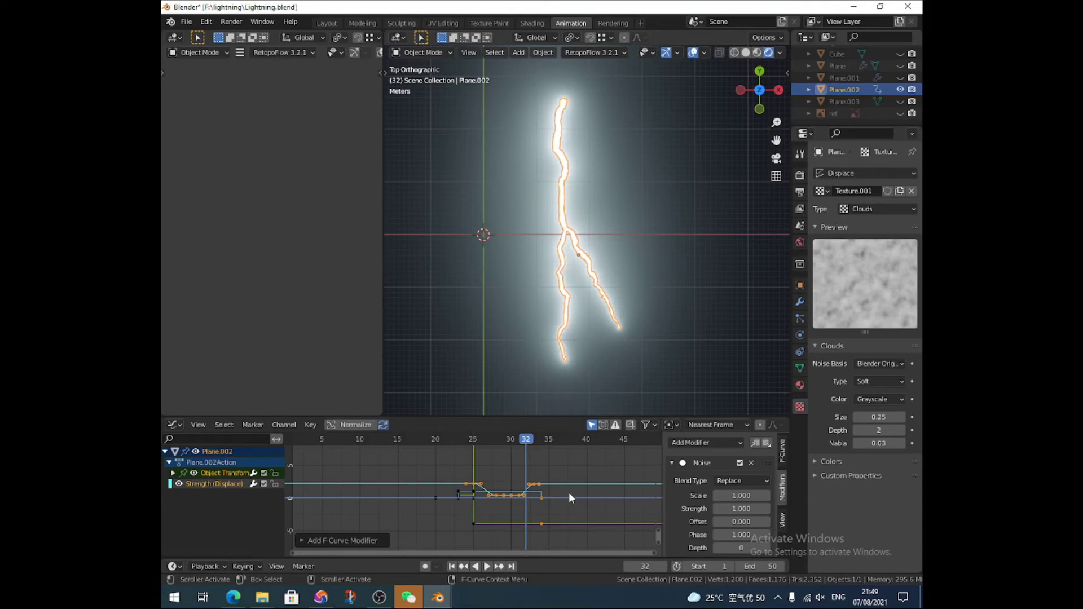
scroll(569, 492, up, 3)
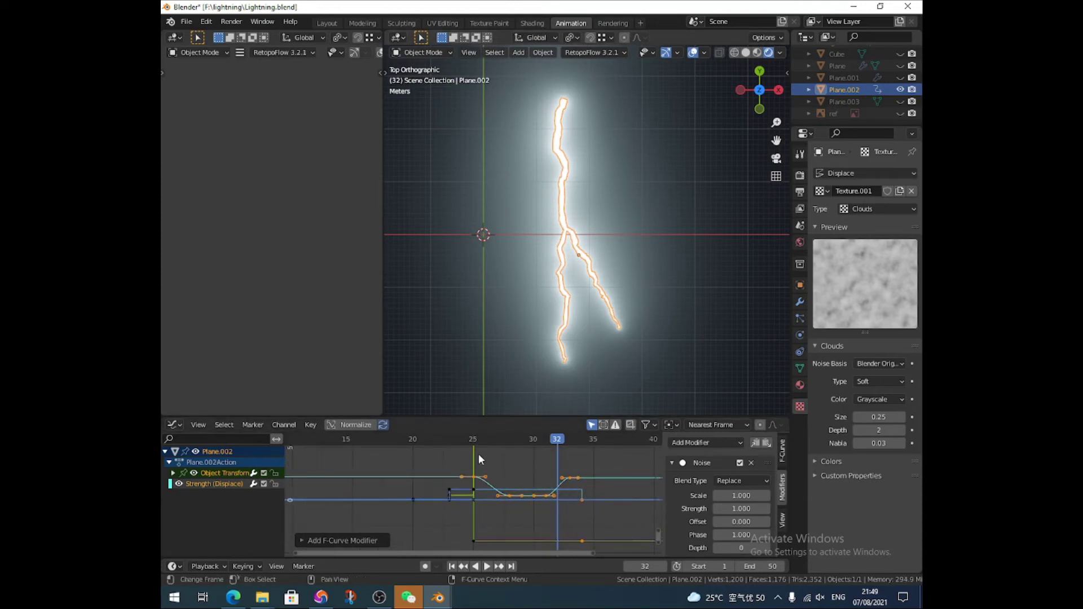
key(ctrl+z)
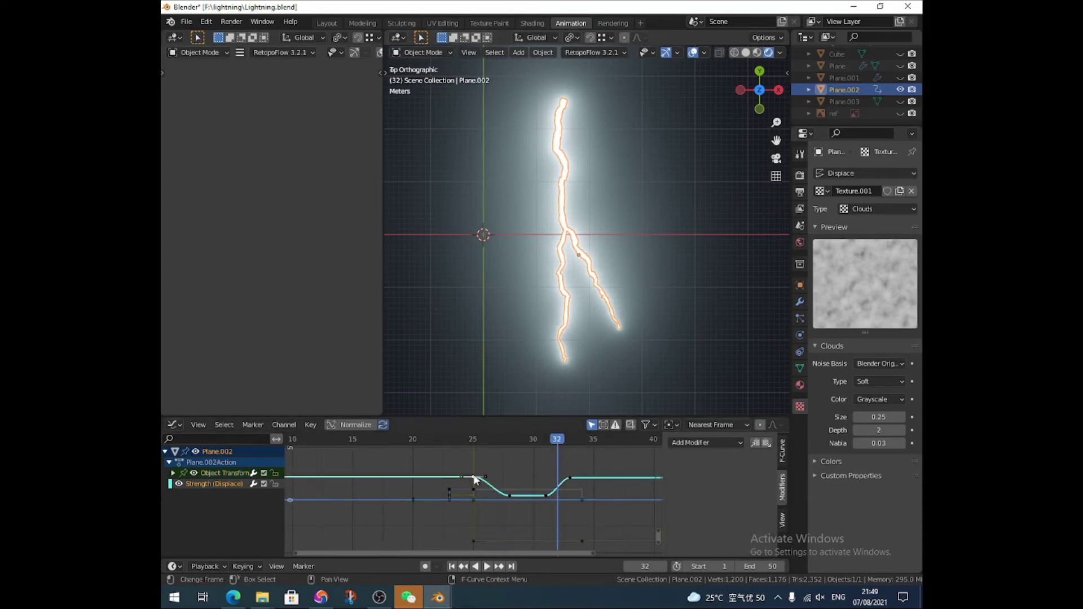
click(736, 443)
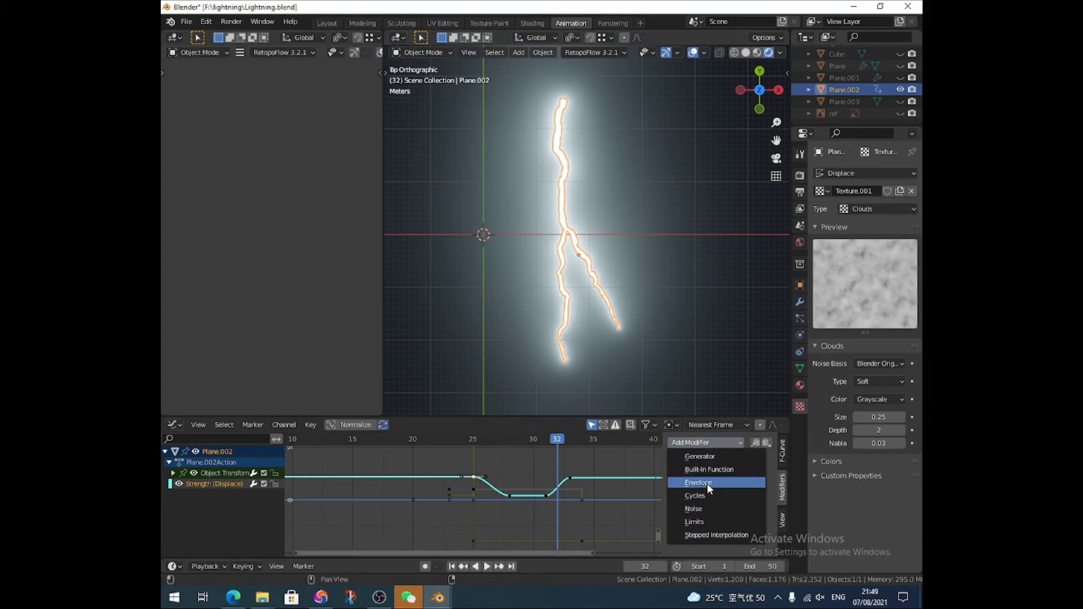
click(698, 507)
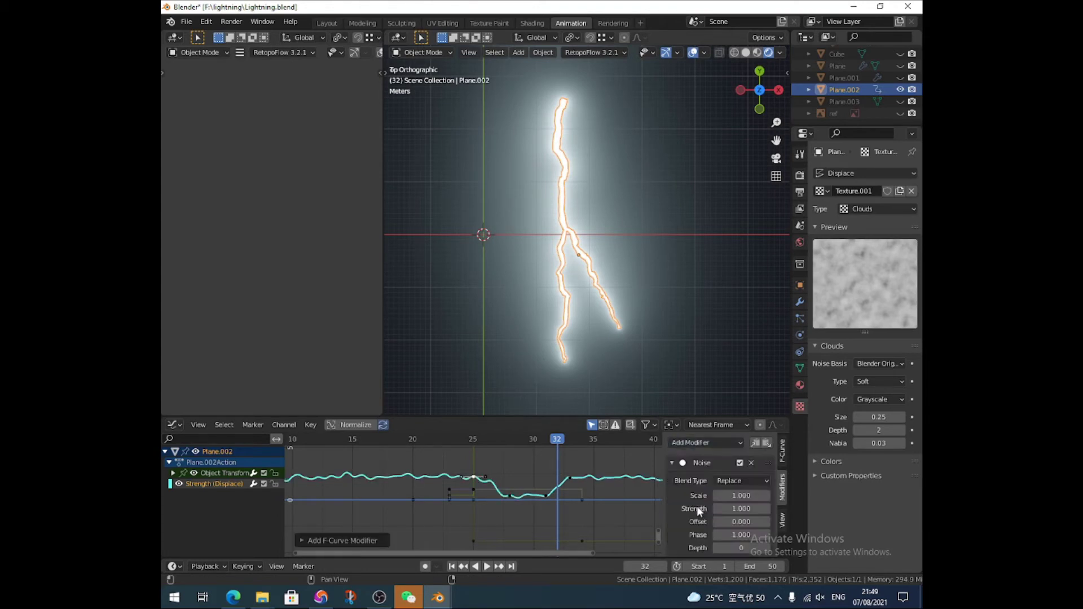
key(space)
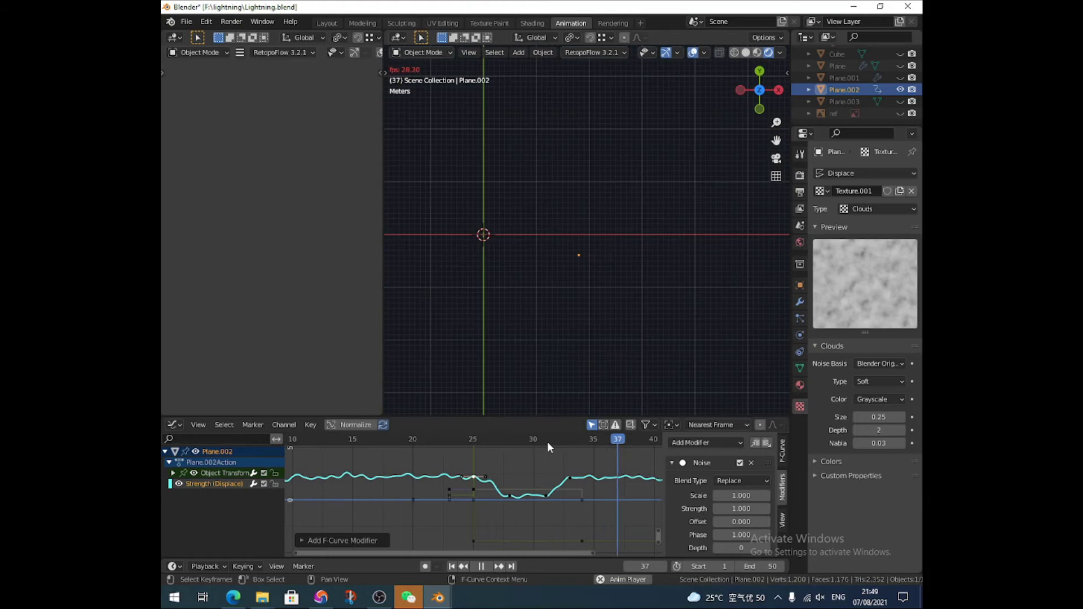
key(space)
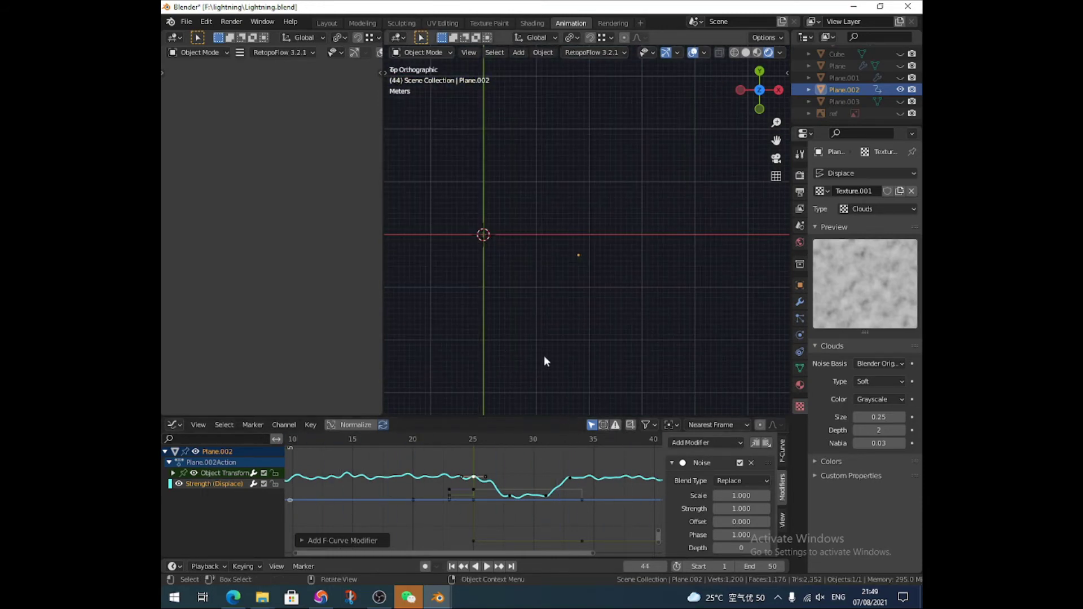
click(487, 567)
key(space)
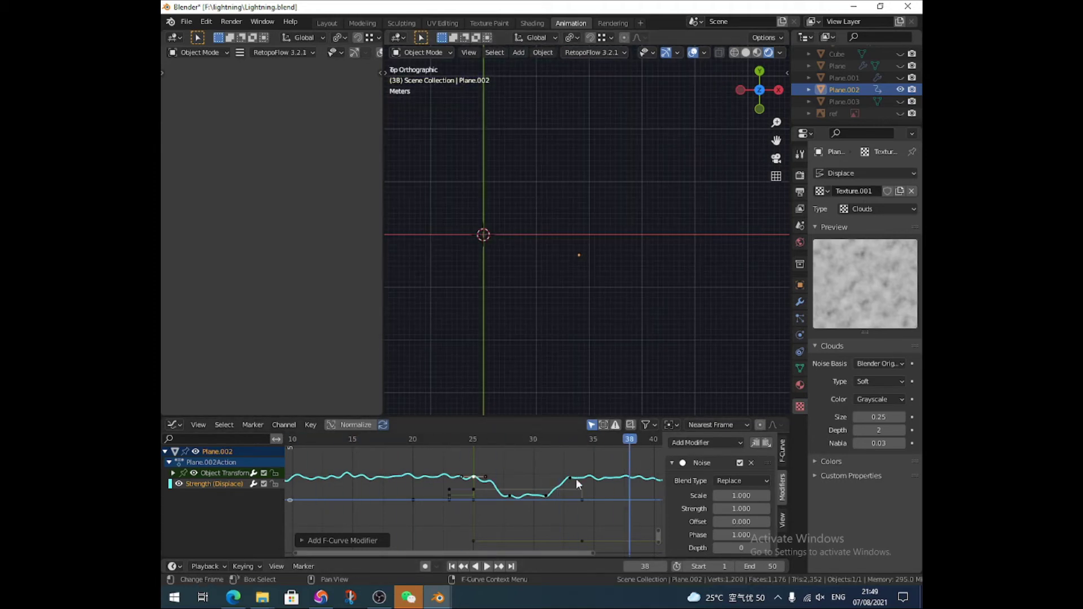
click(557, 502)
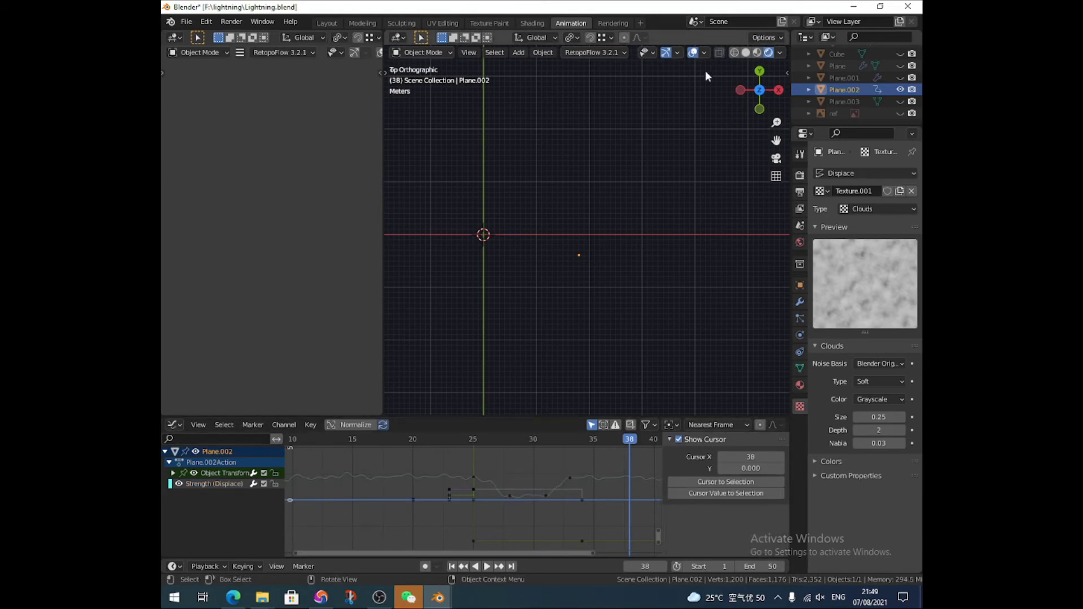
key(space)
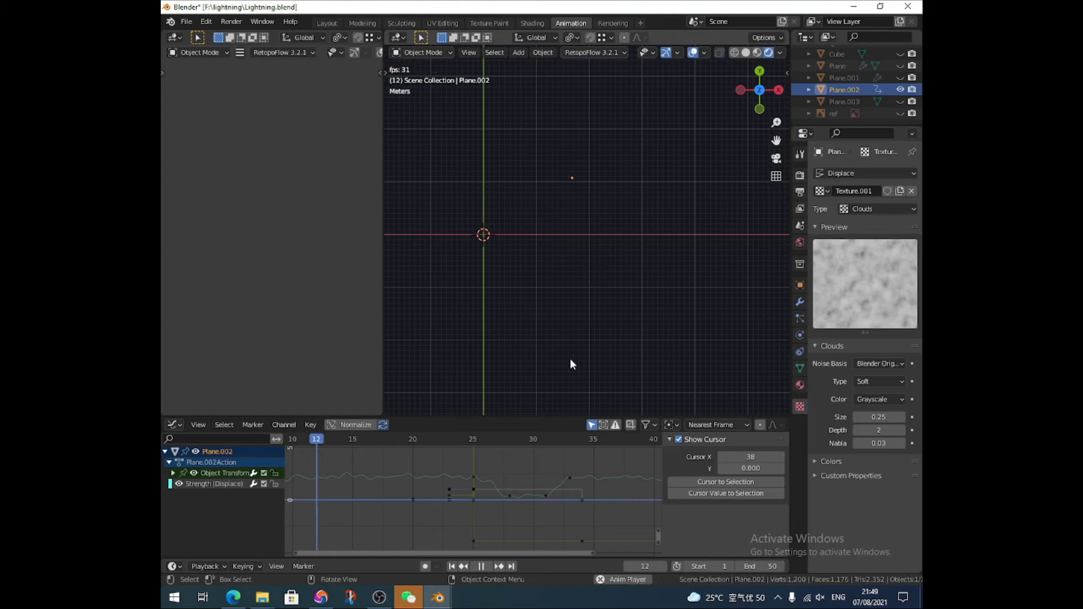
key(space)
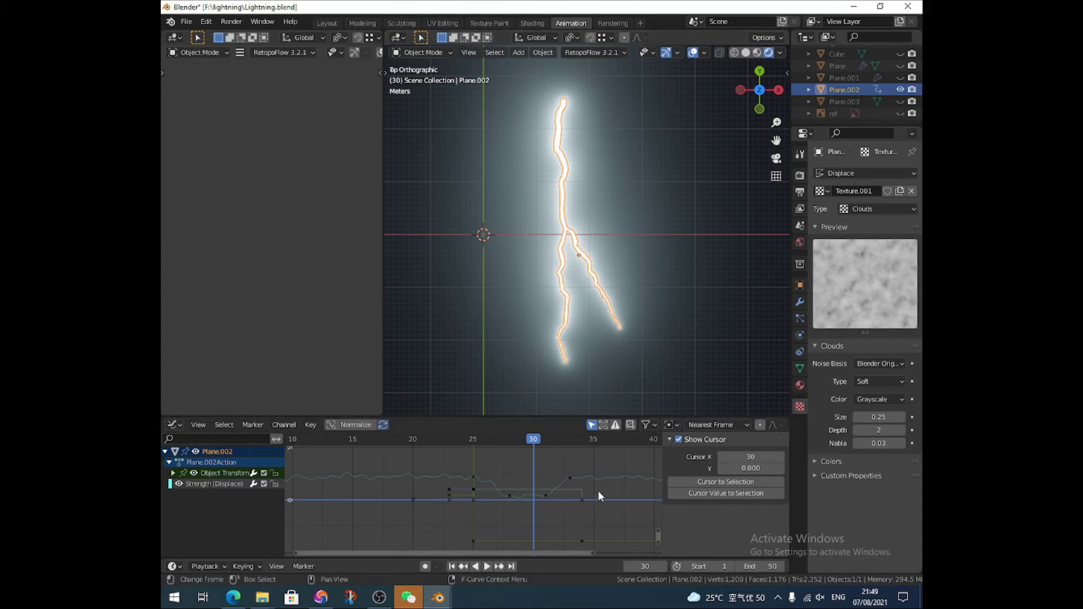
Set the Strength curve's Noise to scale -0.200 and strength 3.000, preview it, then select the blue curve
click(472, 475)
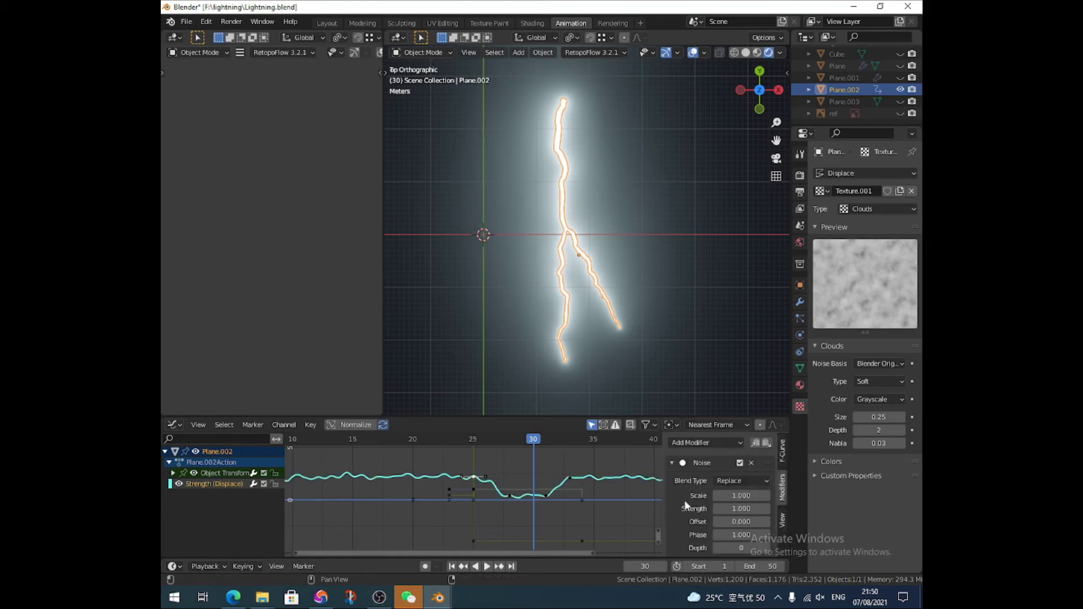
drag(730, 499, 778, 508)
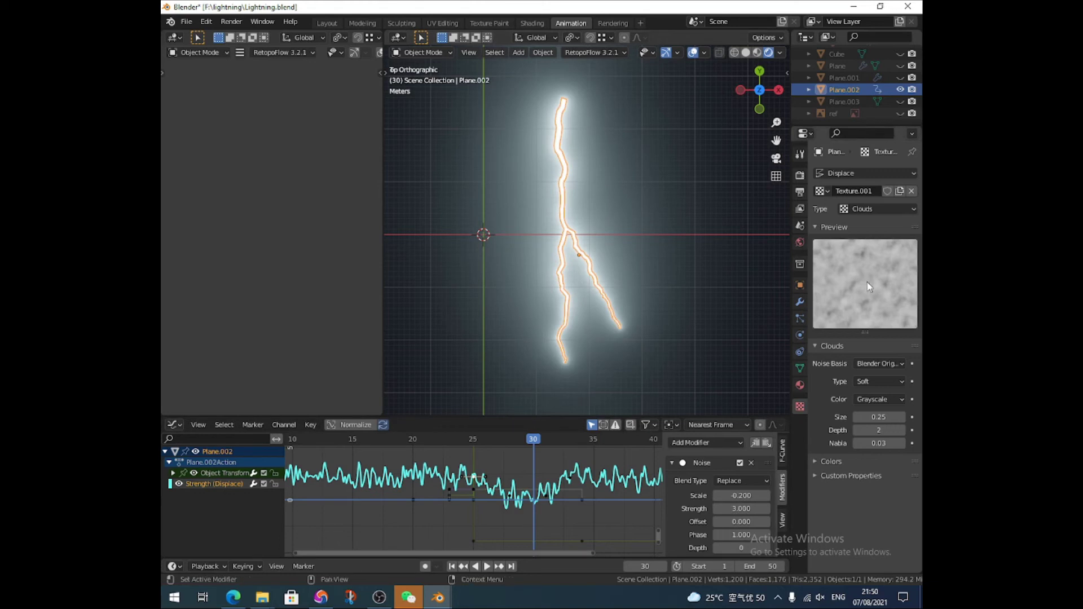
key(space)
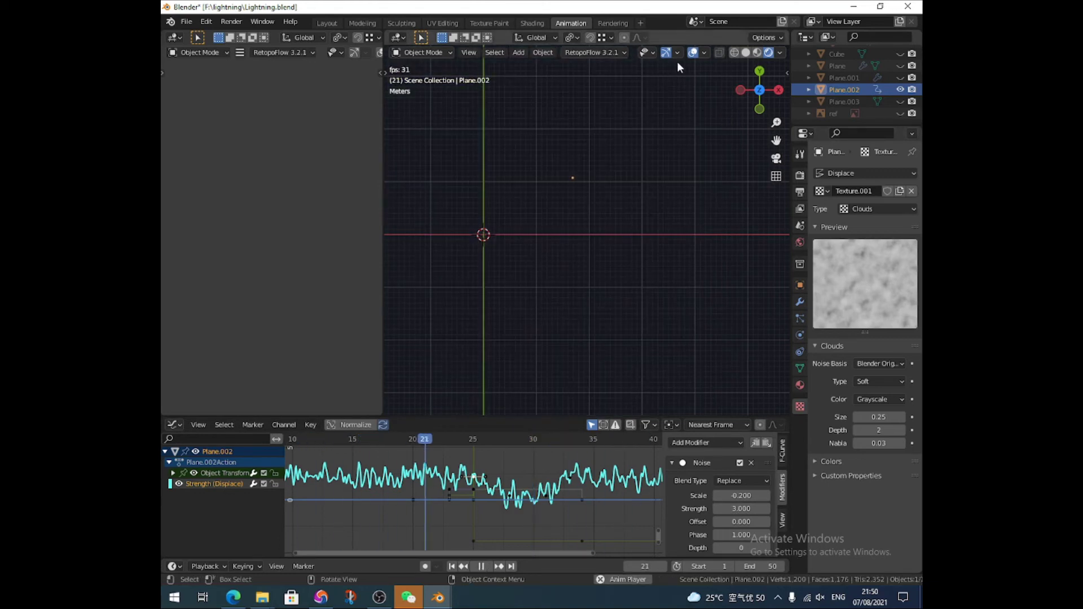
key(shift+alt+z)
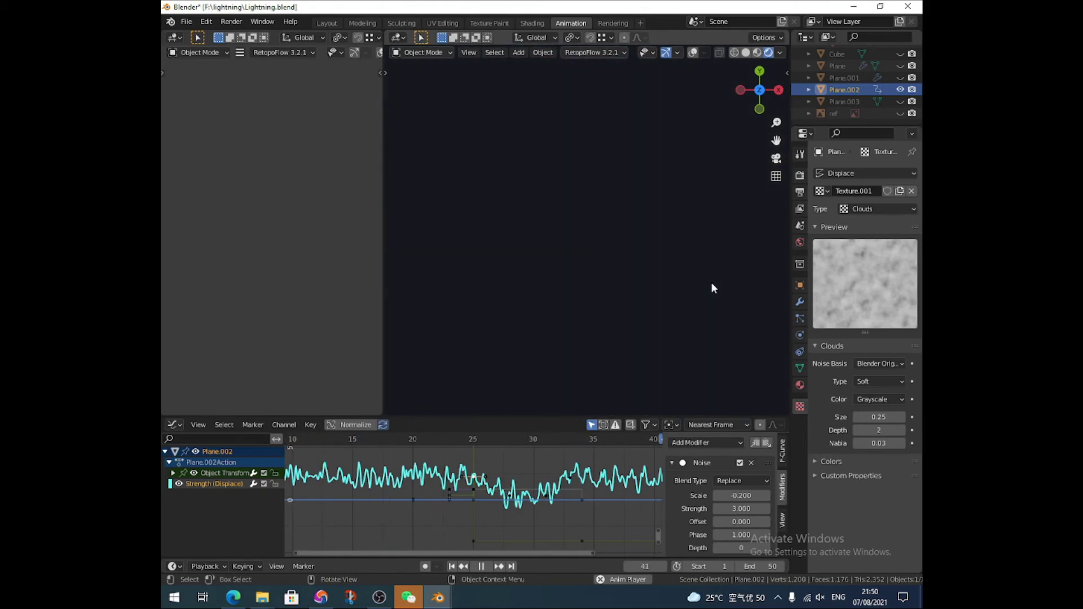
key(space)
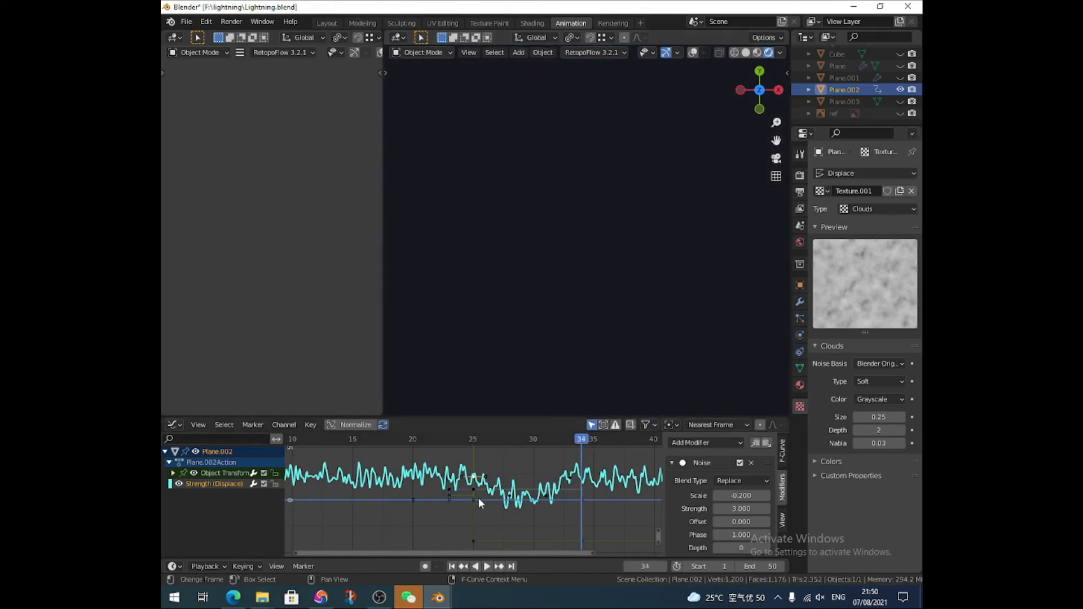
click(472, 499)
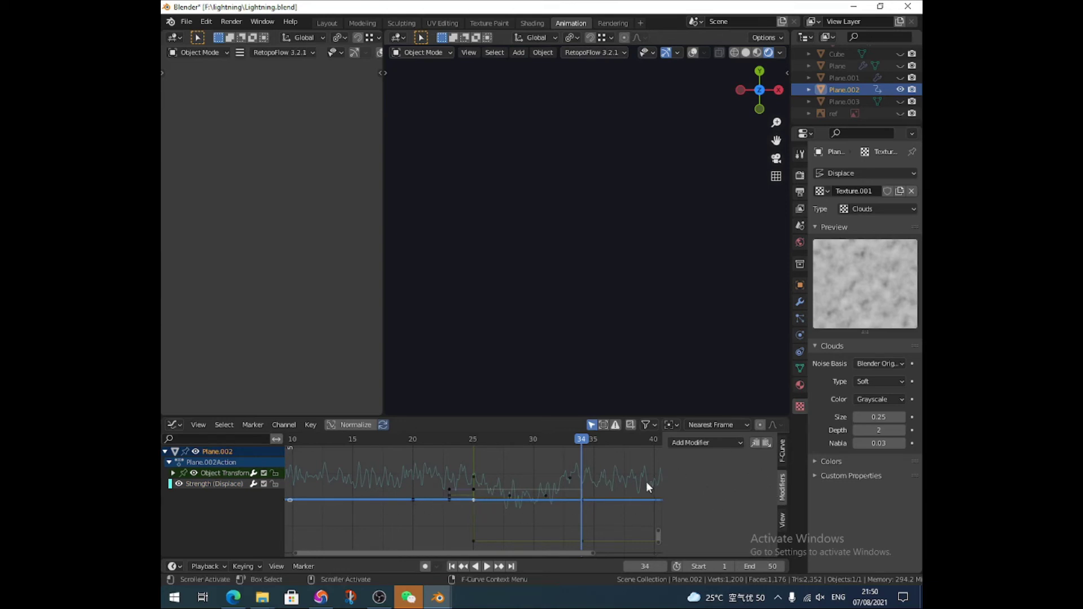
Add Noise to the blue curve with strength 2.900 and scale 1.200, previewing during playback
click(734, 443)
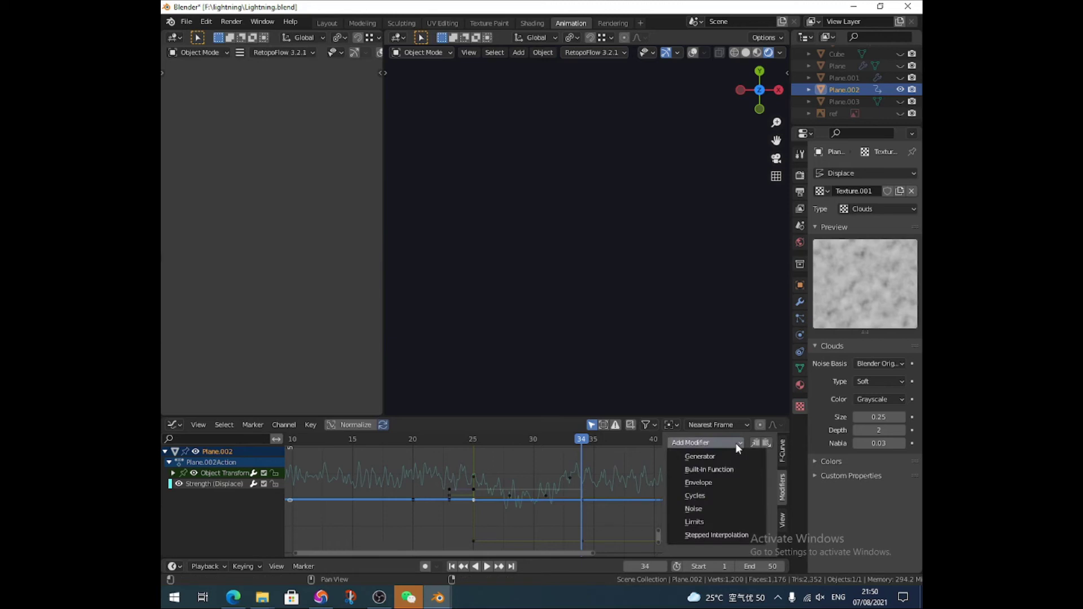
click(705, 506)
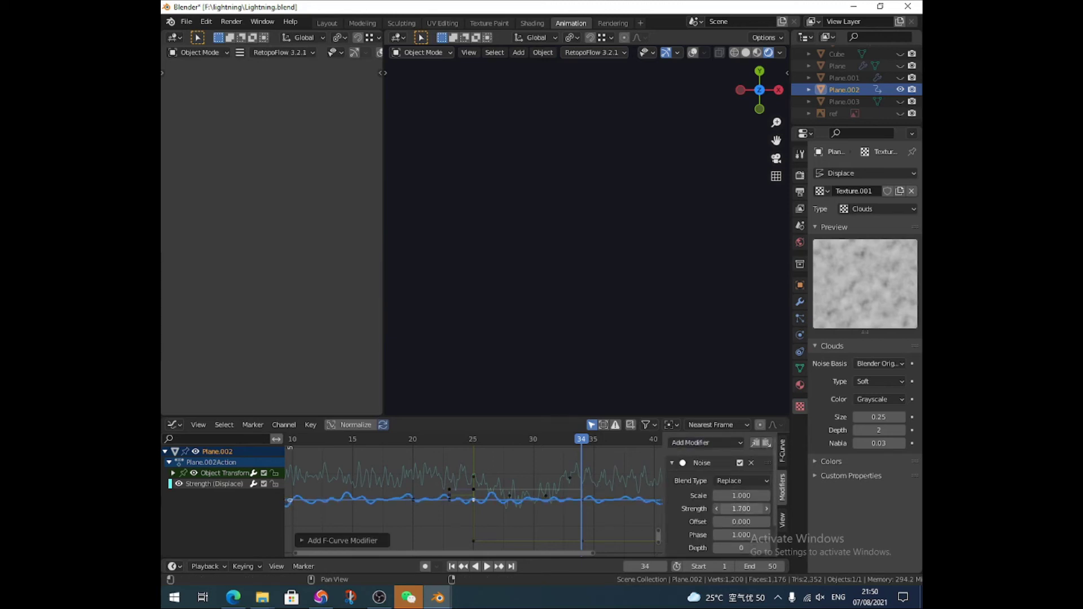
drag(742, 509, 712, 496)
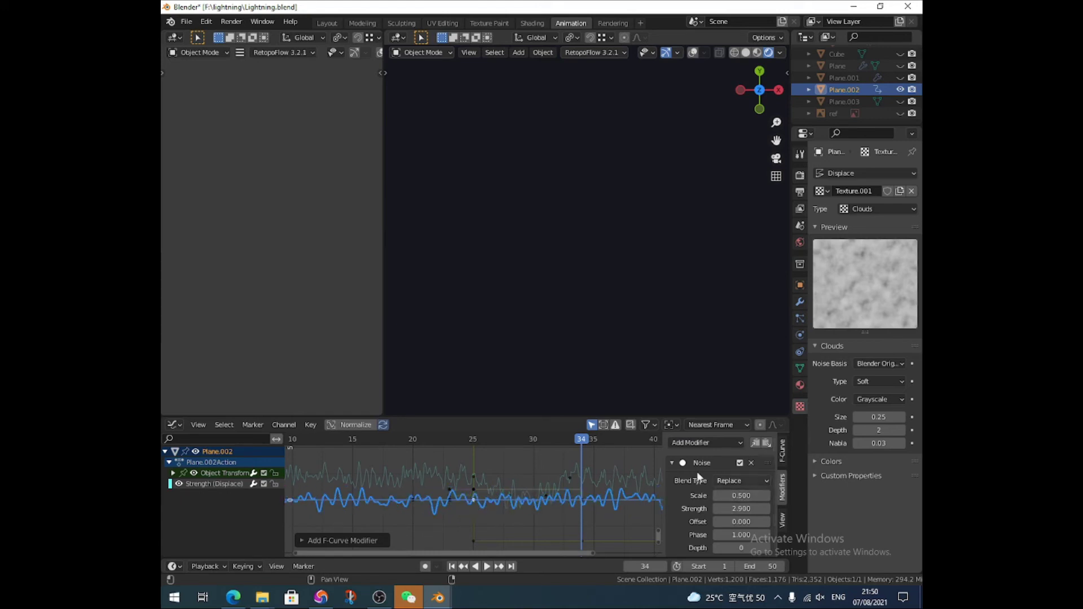
key(space)
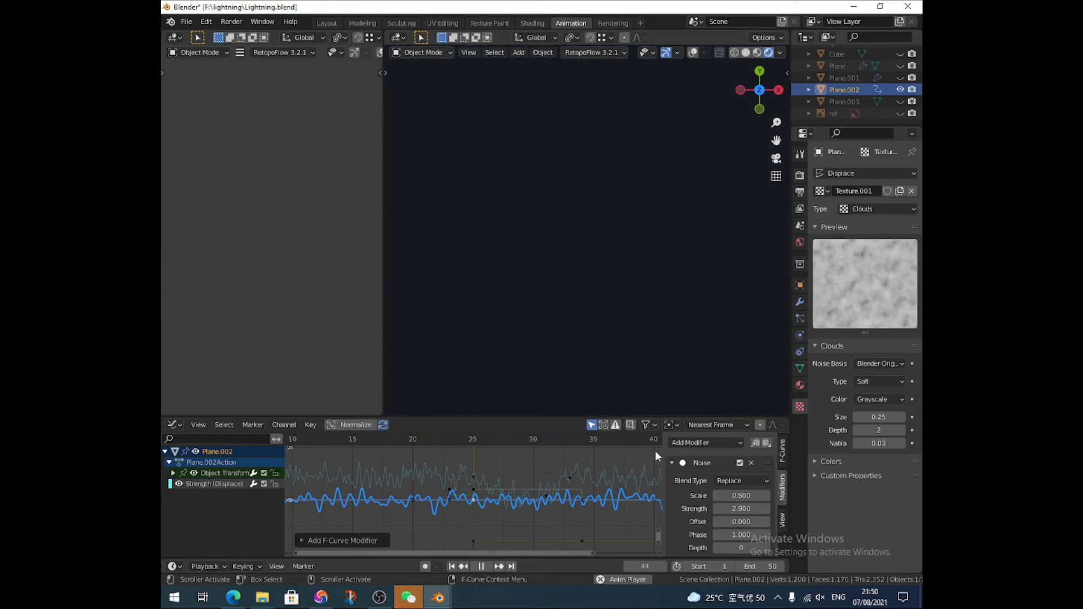
drag(728, 496, 767, 495)
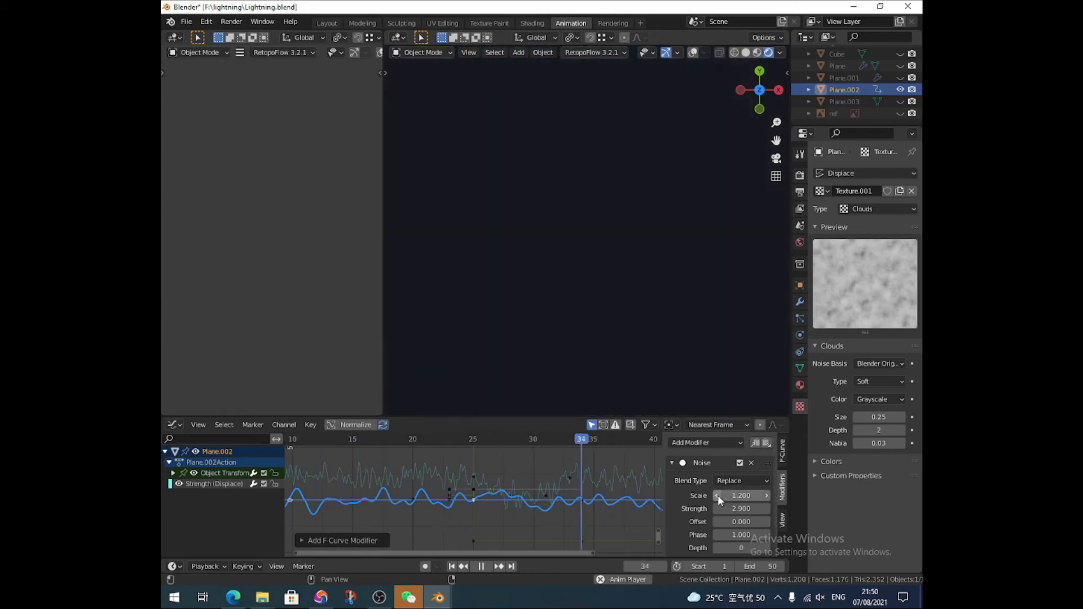
key(space)
Add a Noise modifier to the red stepped curve and start playback to preview it
click(473, 489)
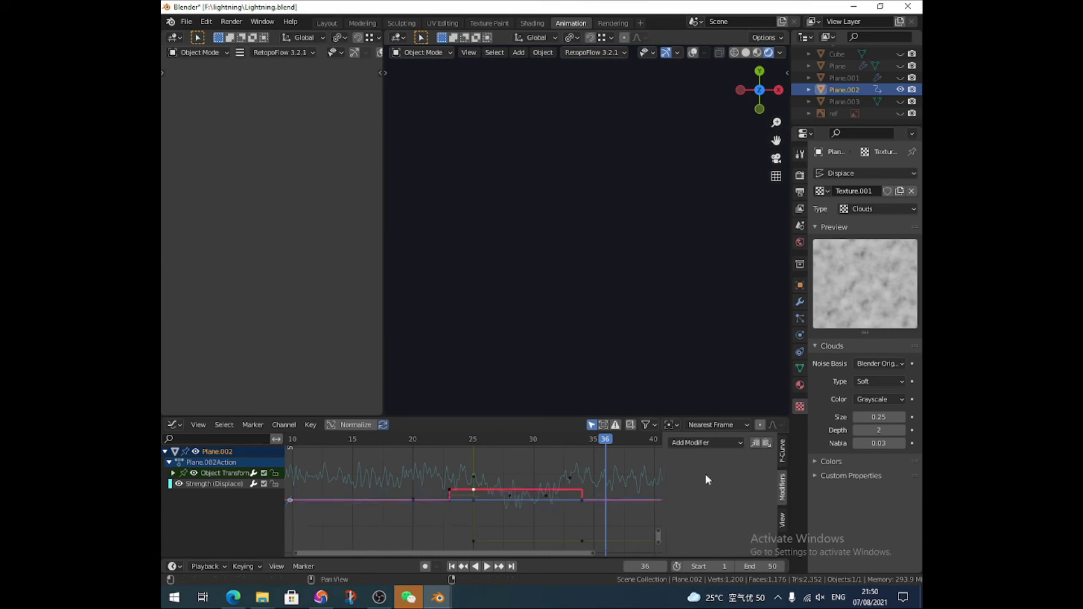
click(733, 443)
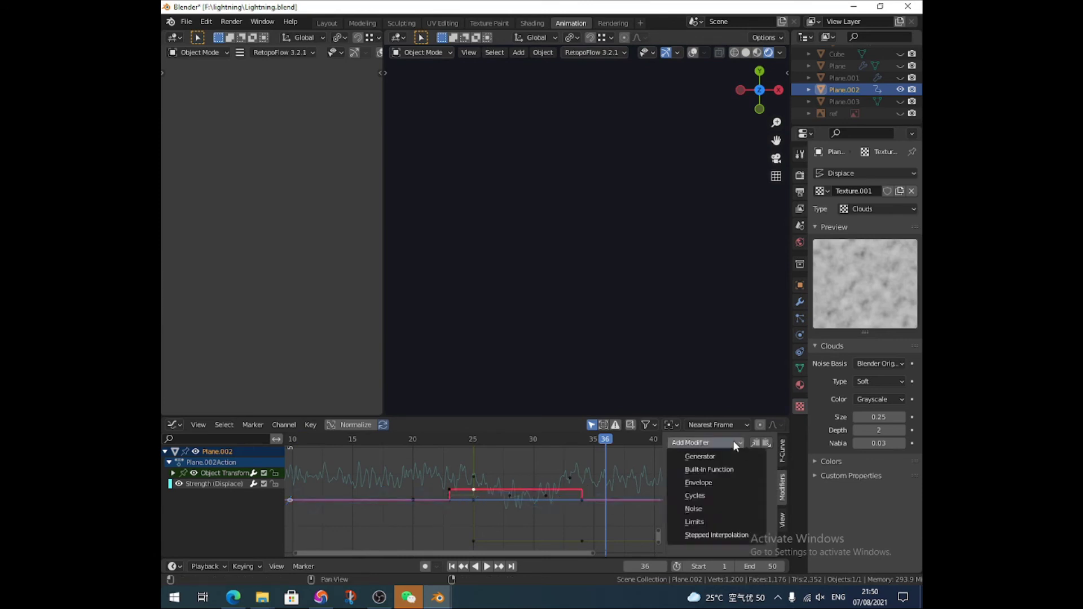
click(722, 445)
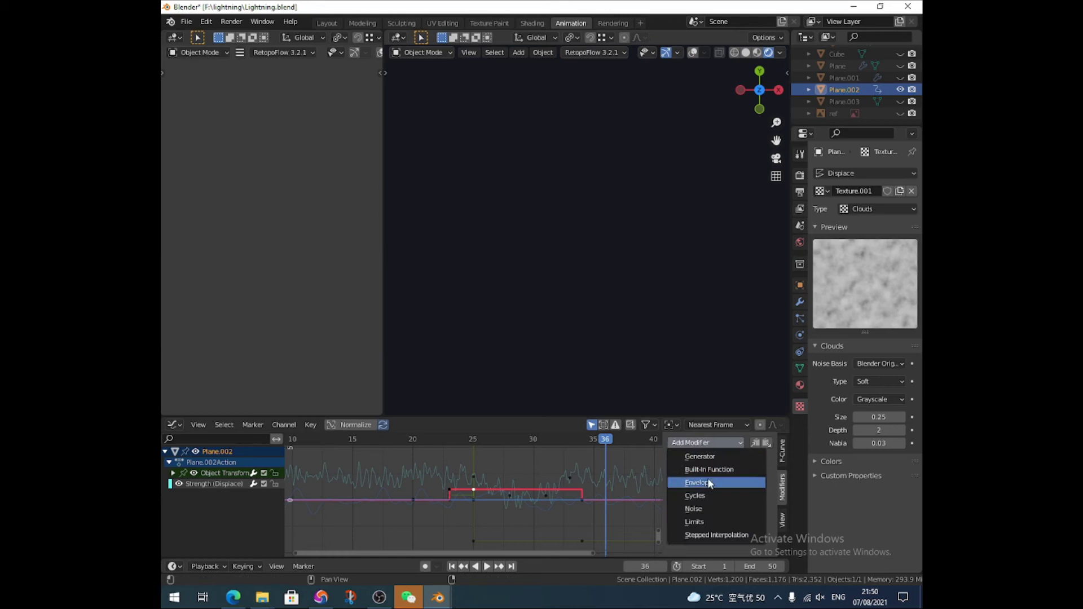
click(703, 508)
key(space)
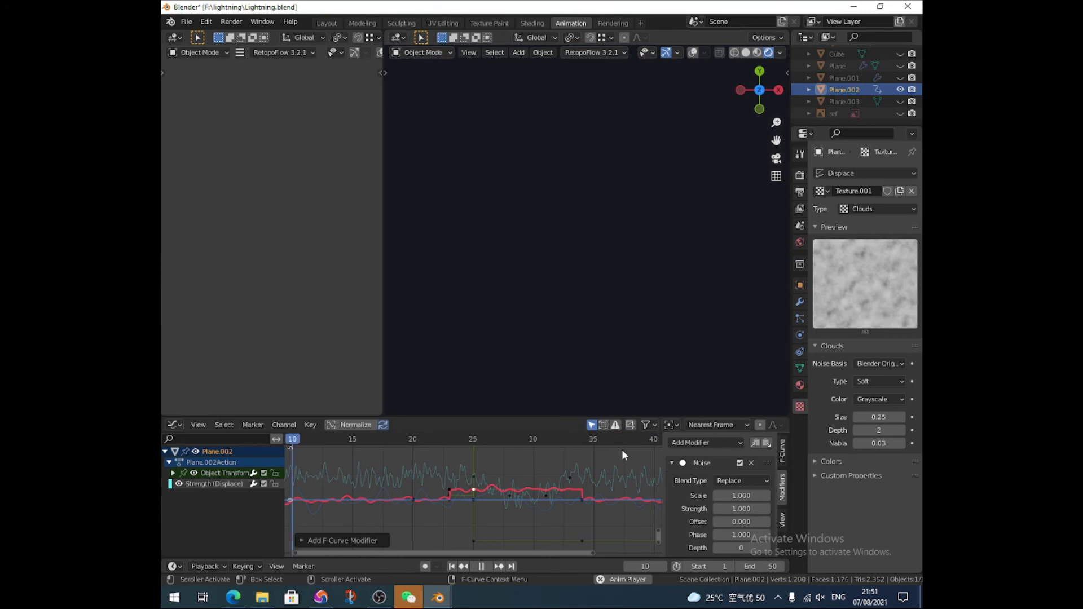
Try several noise scales, settling on scale 0.400 and strength 1.400
drag(742, 495, 756, 495)
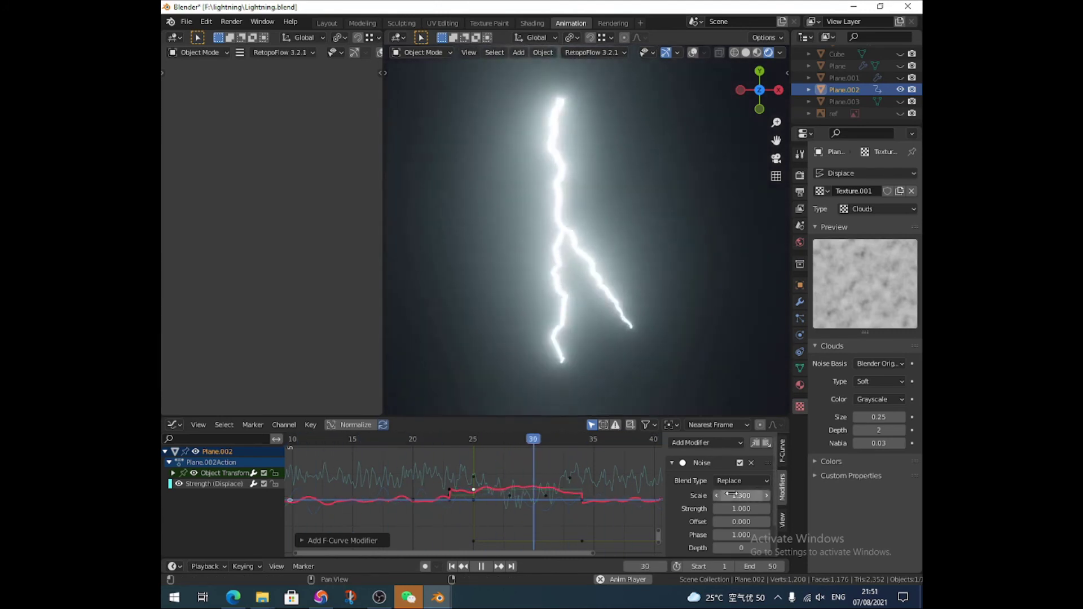
drag(732, 495, 717, 495)
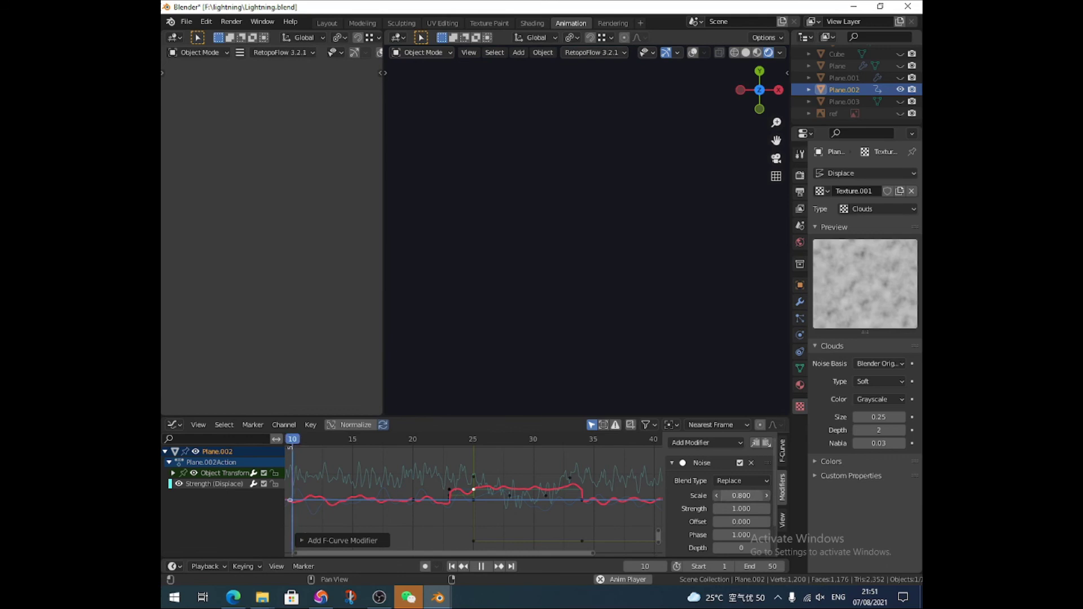
drag(742, 496, 751, 495)
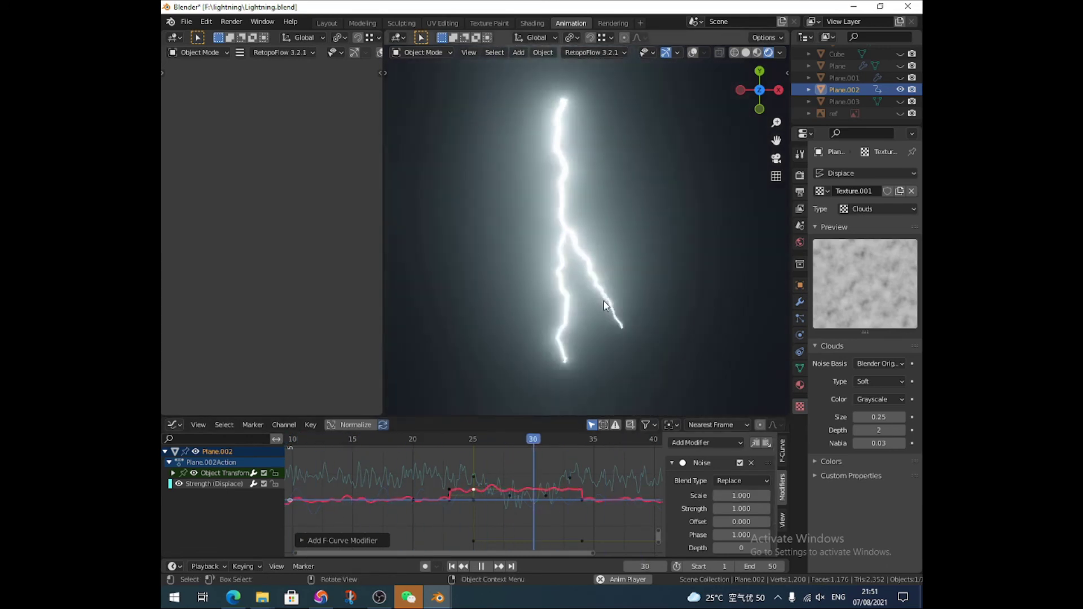
drag(742, 495, 716, 496)
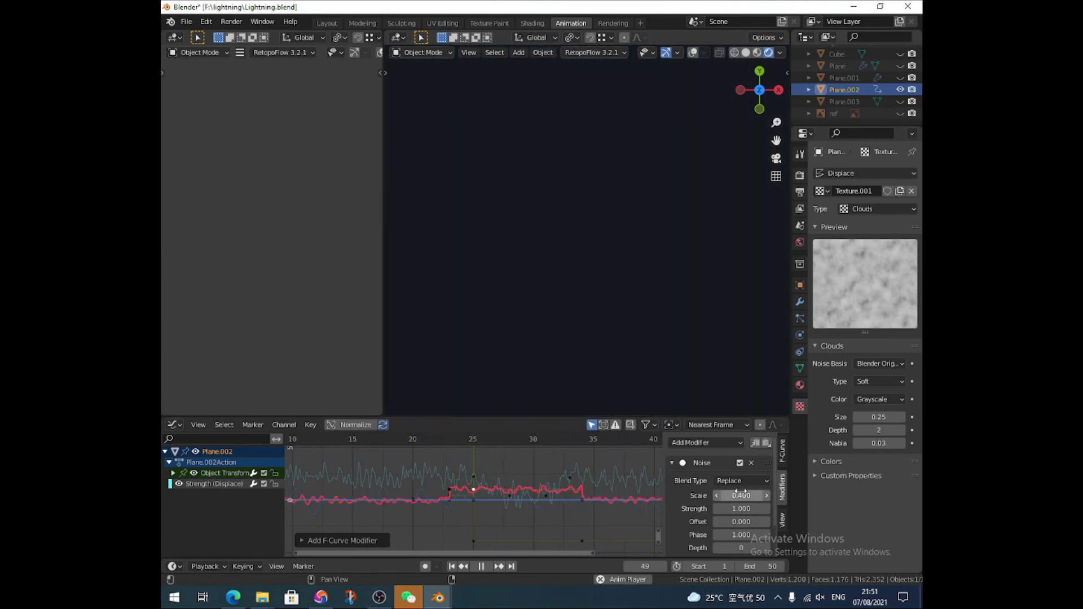
mouse_move(741, 508)
mouse_down()
mouse_move(762, 508)
mouse_move(723, 510)
mouse_up()
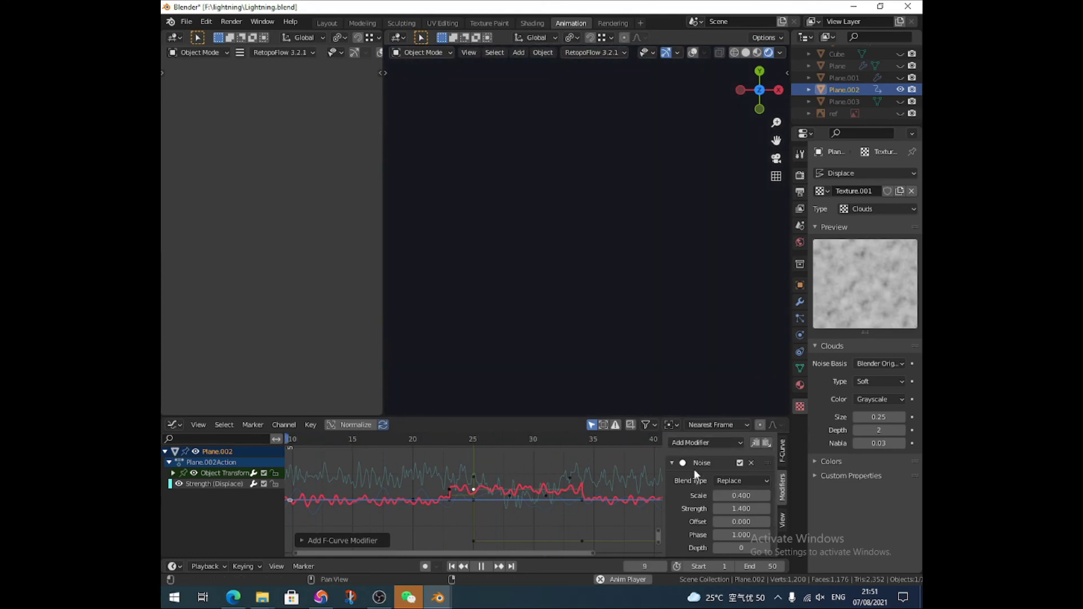
Raise the red curve's noise scale to 0.800 and select the cyan Strength curve
drag(734, 496, 759, 495)
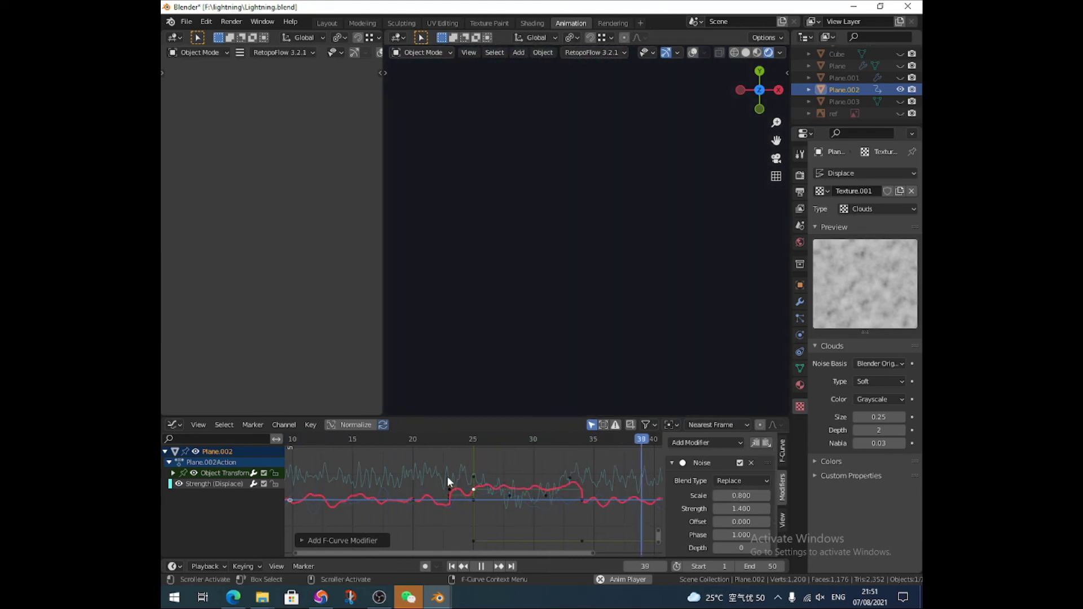
click(473, 479)
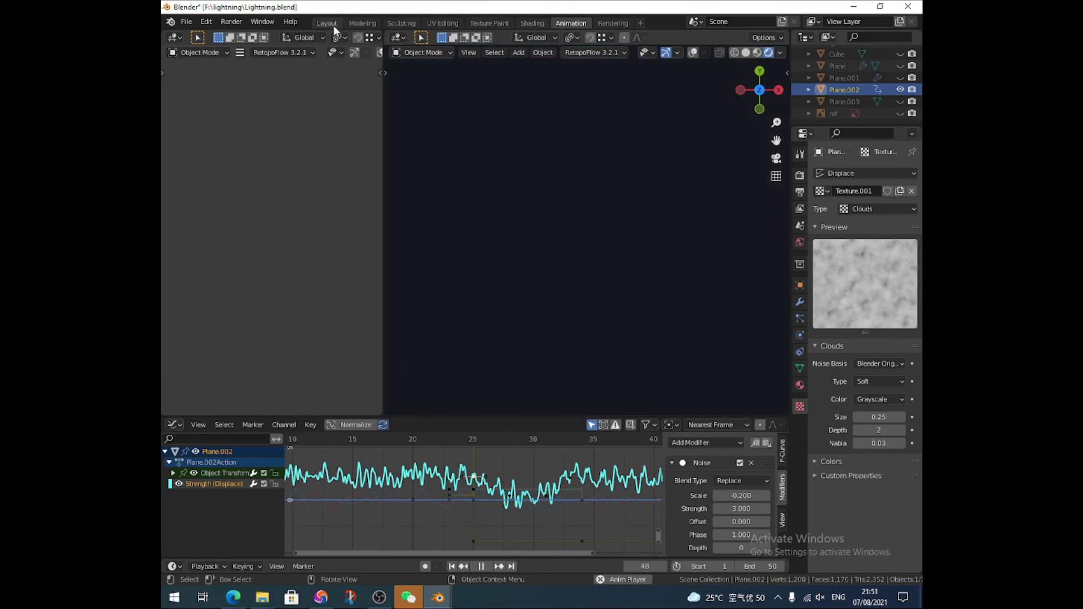
Return to the Layout workspace to watch the bolt flash during playback
click(332, 24)
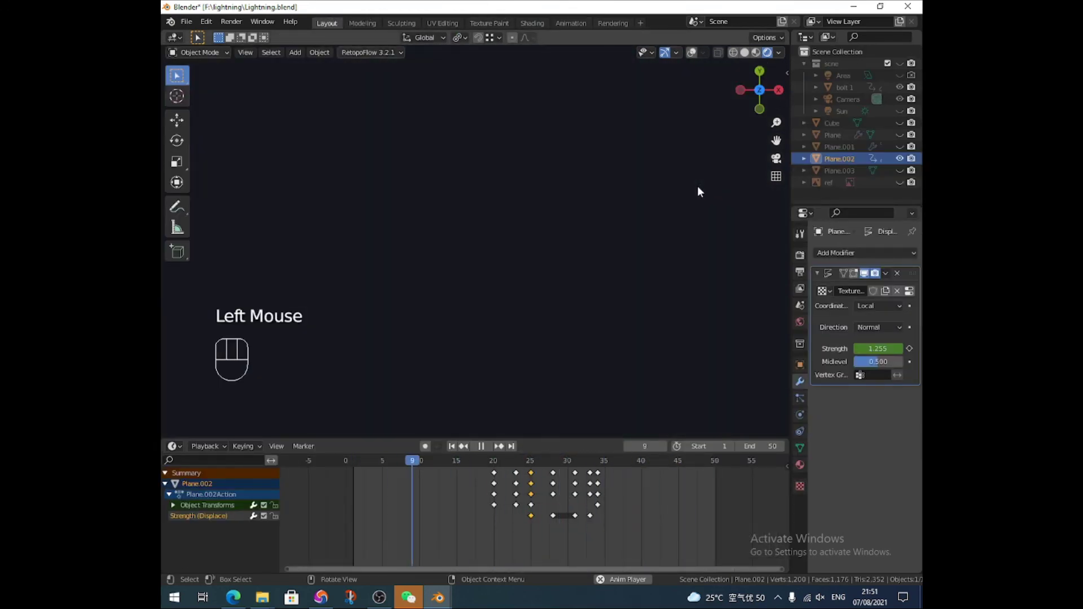